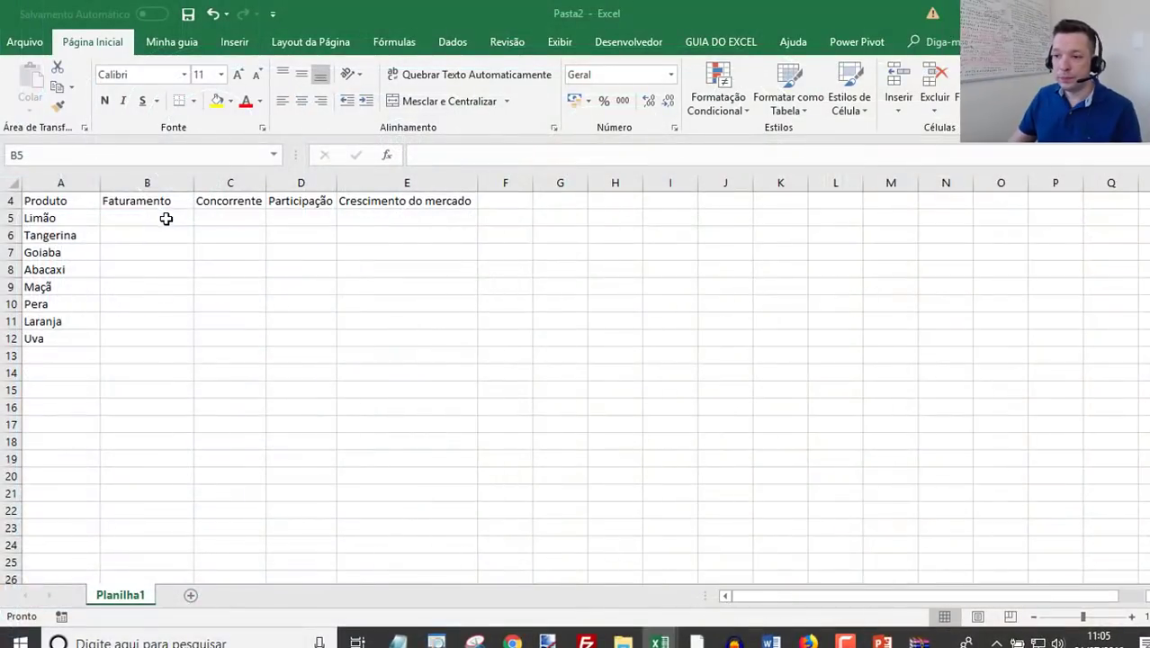
Step: Paste the BCG matrix picture from the browser into the sheet near E7, then delete it again
{"action": "left_click", "coordinate": [165, 219]}
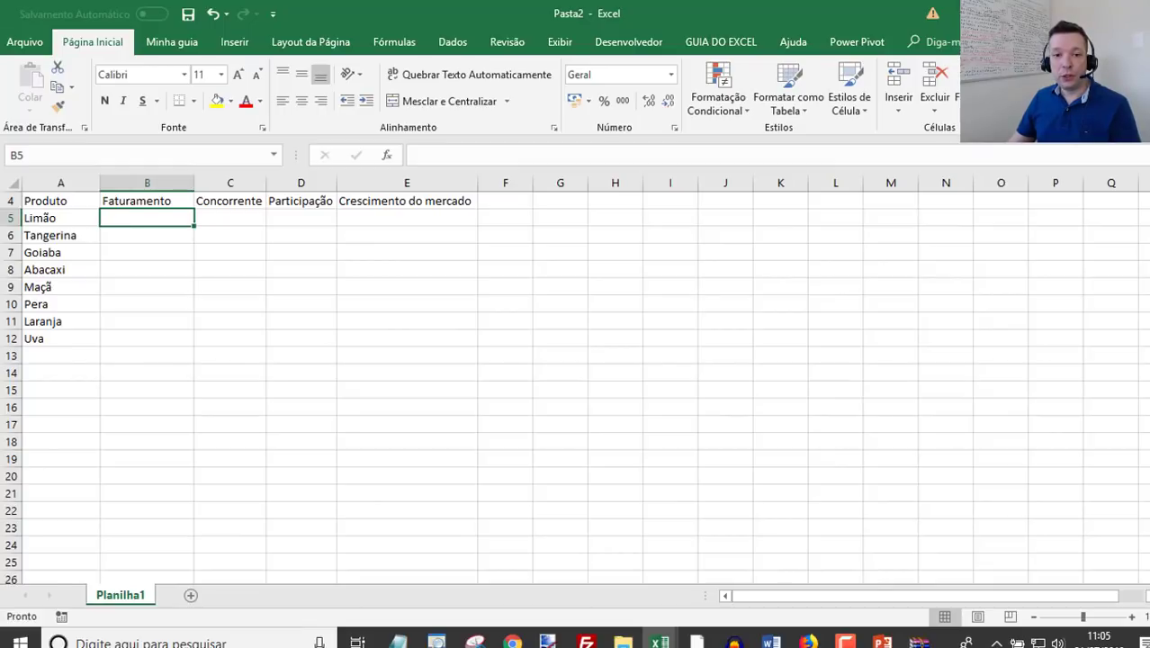
{"action": "key", "text": "alt+Tab"}
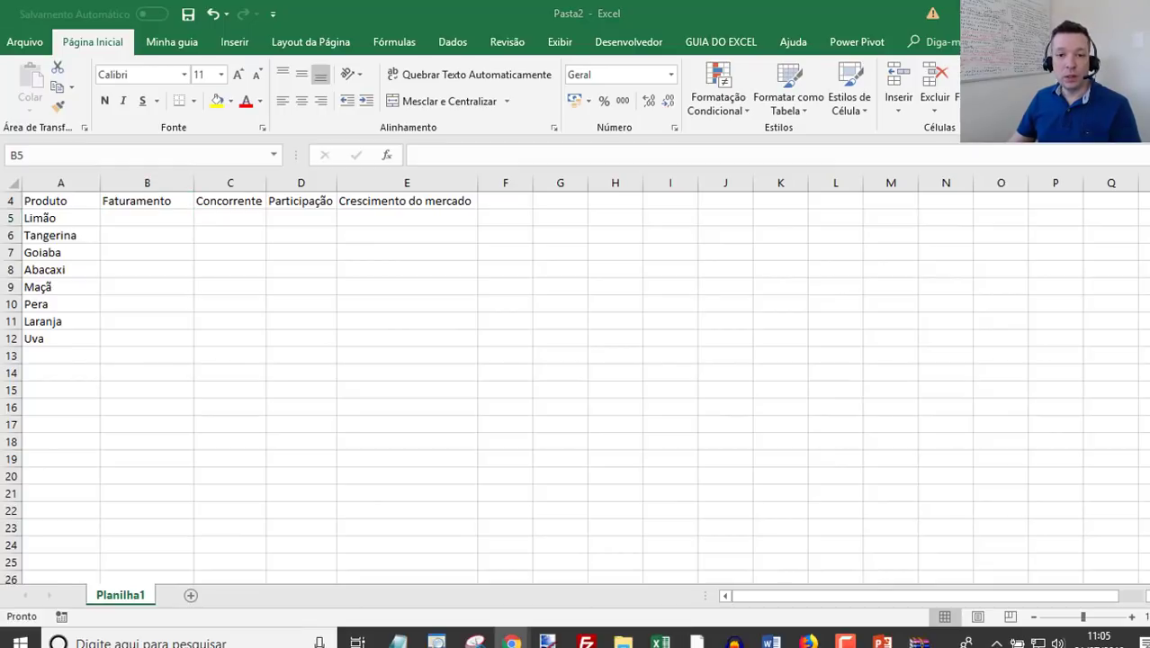
{"action": "key", "text": "alt+Tab"}
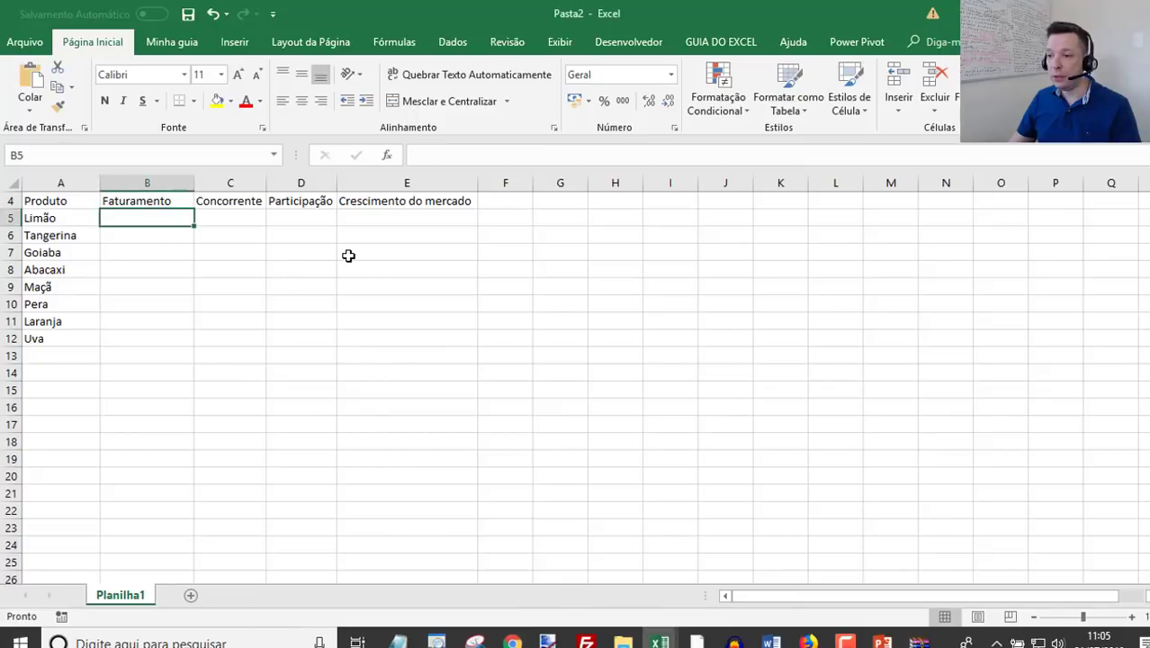
{"action": "left_click", "coordinate": [428, 255]}
{"action": "key", "text": "ctrl+v"}
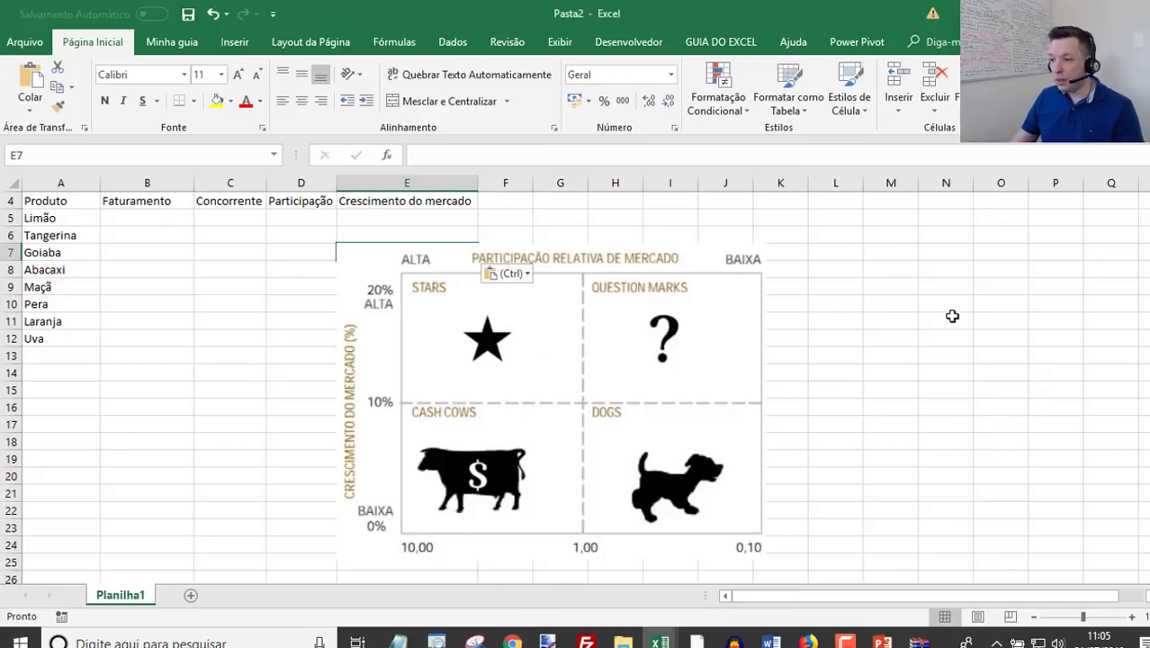
{"action": "left_click", "coordinate": [951, 317]}
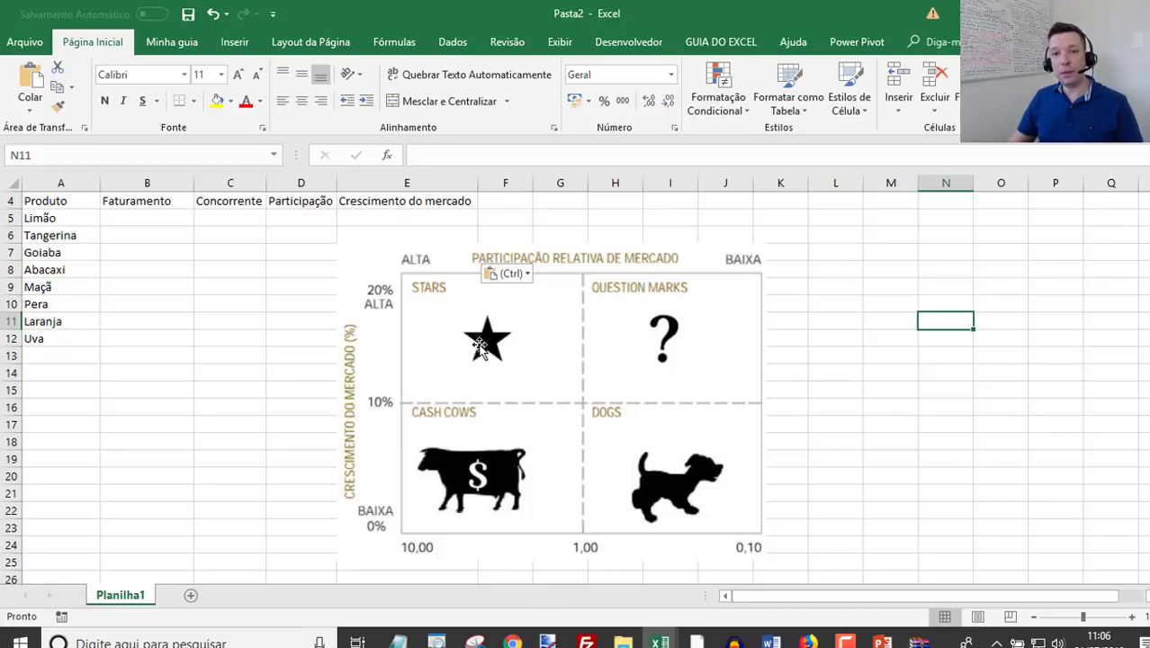
{"action": "key", "text": "alt+Tab"}
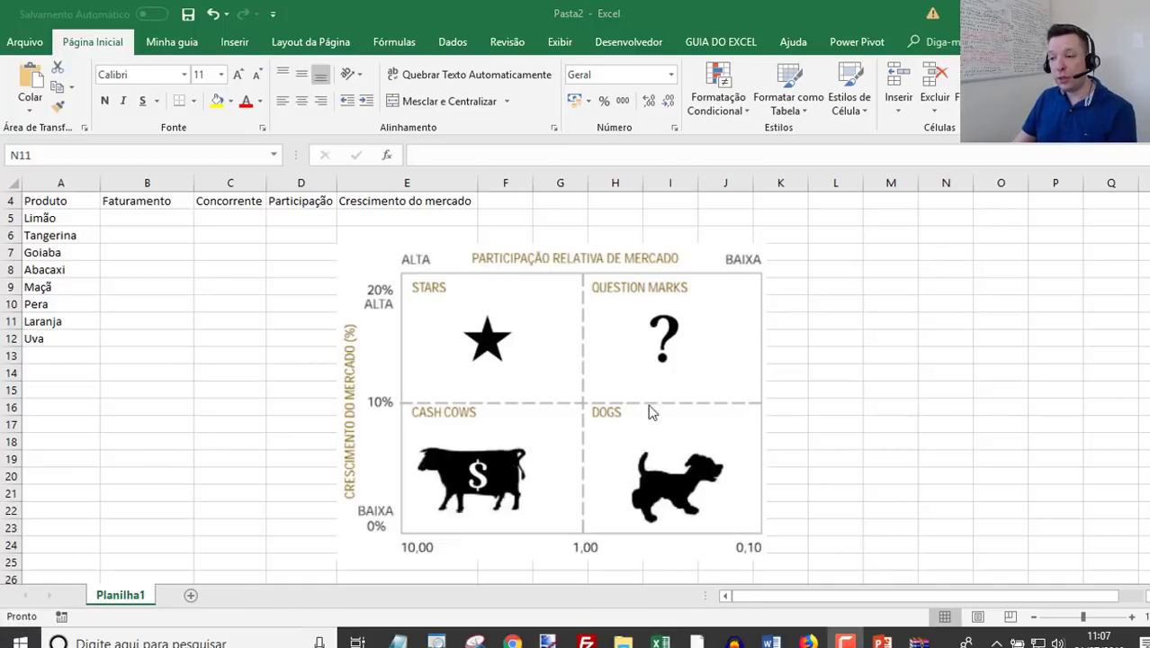
{"action": "left_click", "coordinate": [569, 382]}
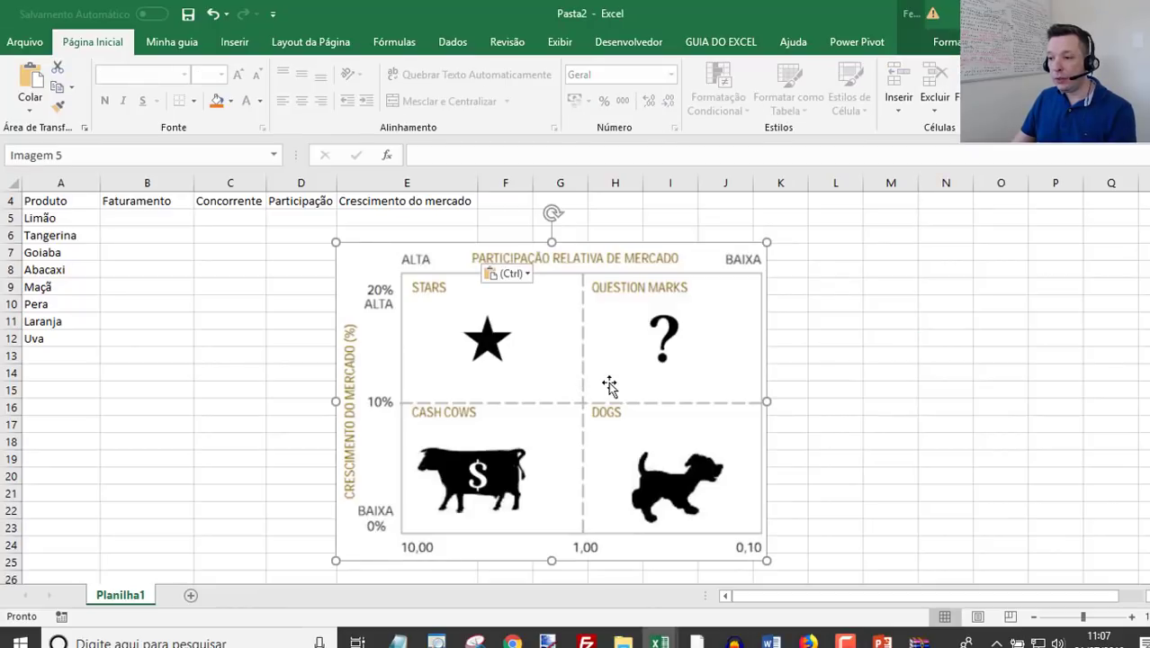
{"action": "key", "text": "Delete"}
{"action": "left_click", "coordinate": [271, 293]}
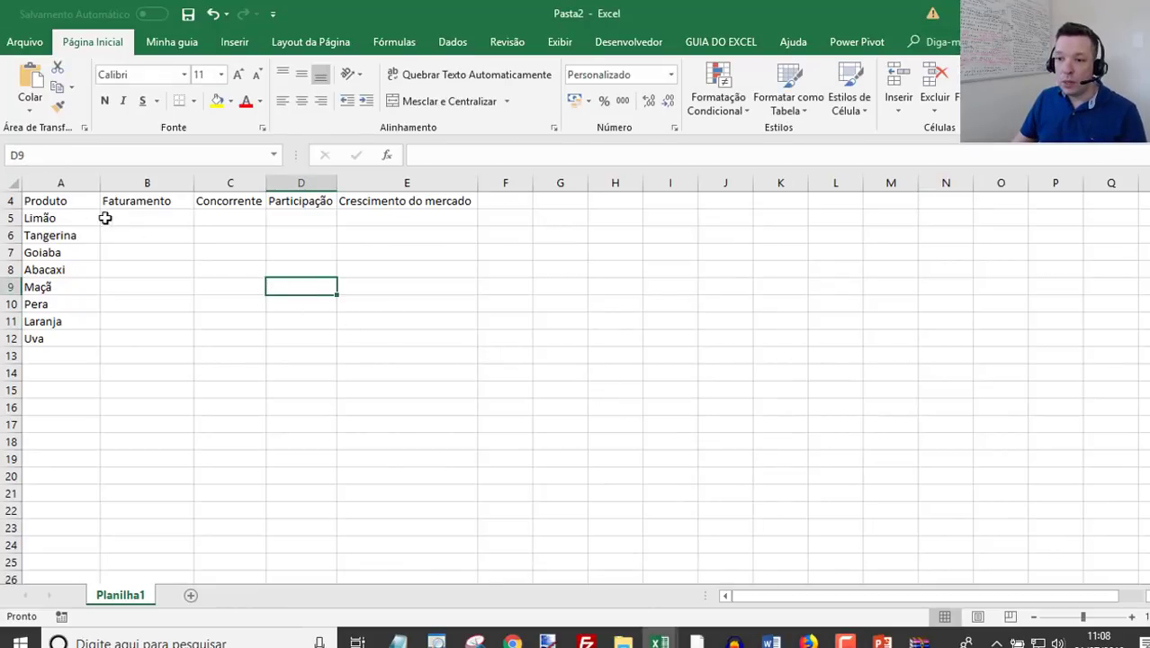
Step: Enter =ALEATÓRIOENTRE(100;1000) in B5 and fill it down the Faturamento column to row 12
{"action": "left_click_drag", "start_coordinate": [51, 200], "coordinate": [457, 333]}
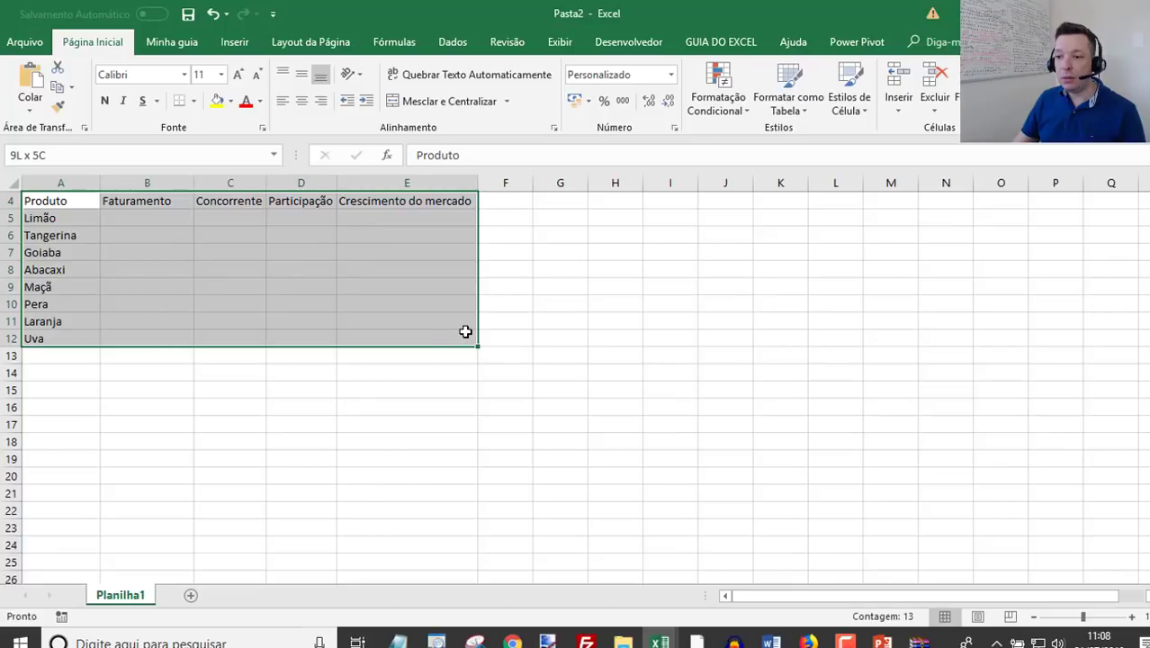
{"action": "left_click_drag", "start_coordinate": [51, 201], "coordinate": [44, 345]}
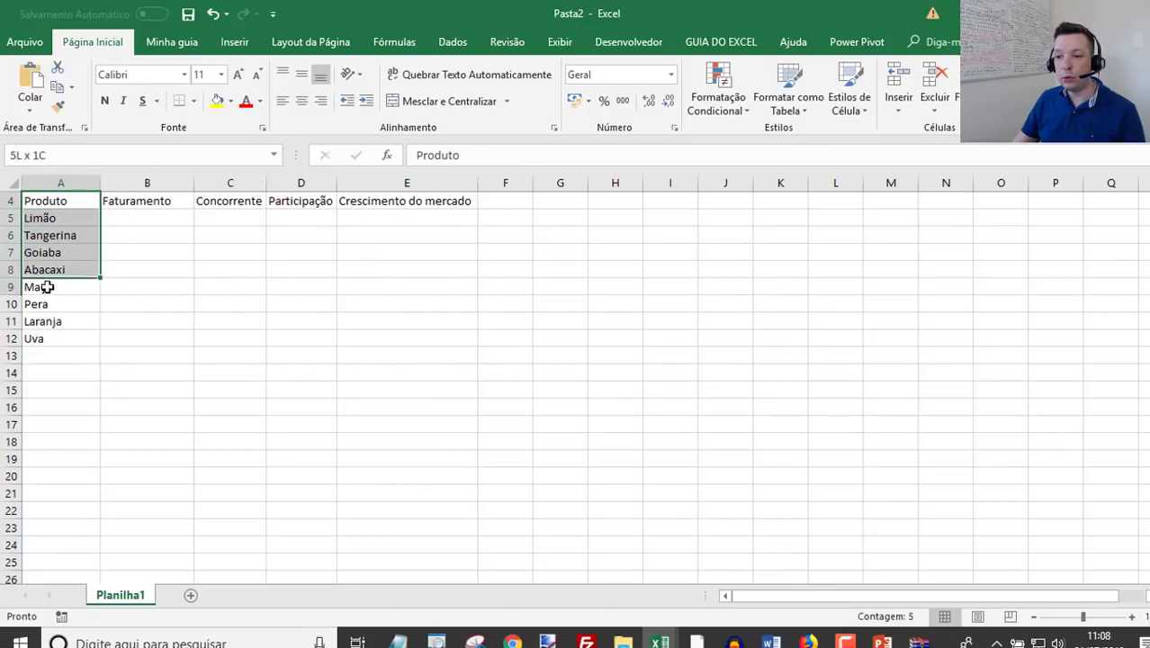
{"action": "left_click", "coordinate": [47, 218]}
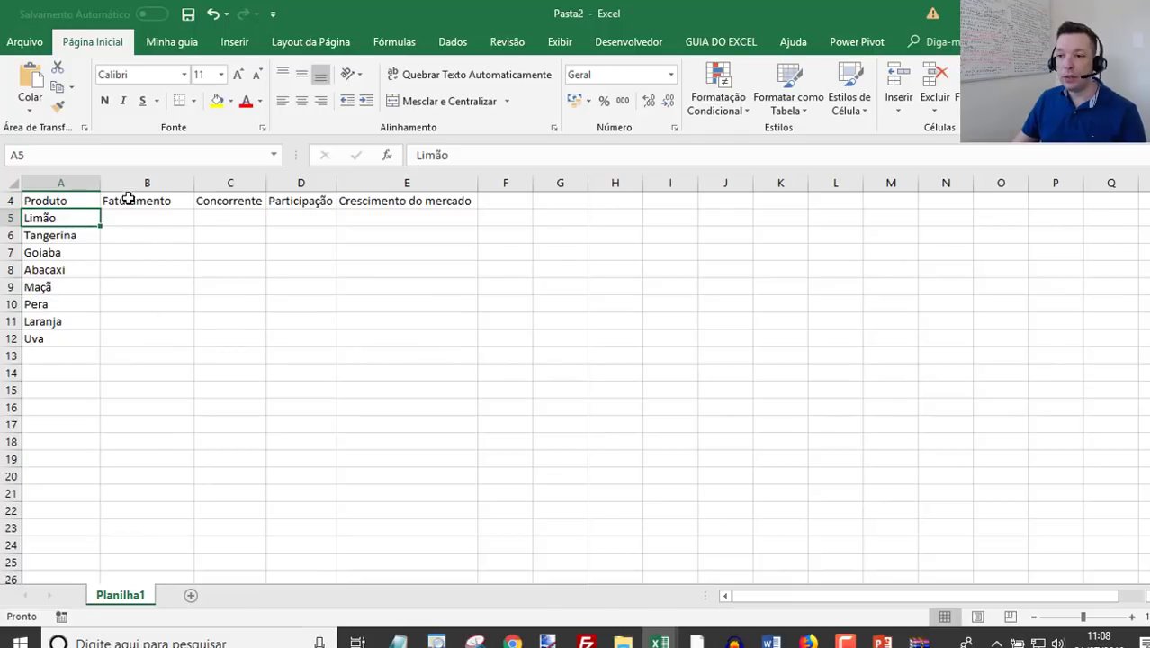
{"action": "left_click_drag", "start_coordinate": [141, 208], "coordinate": [134, 353]}
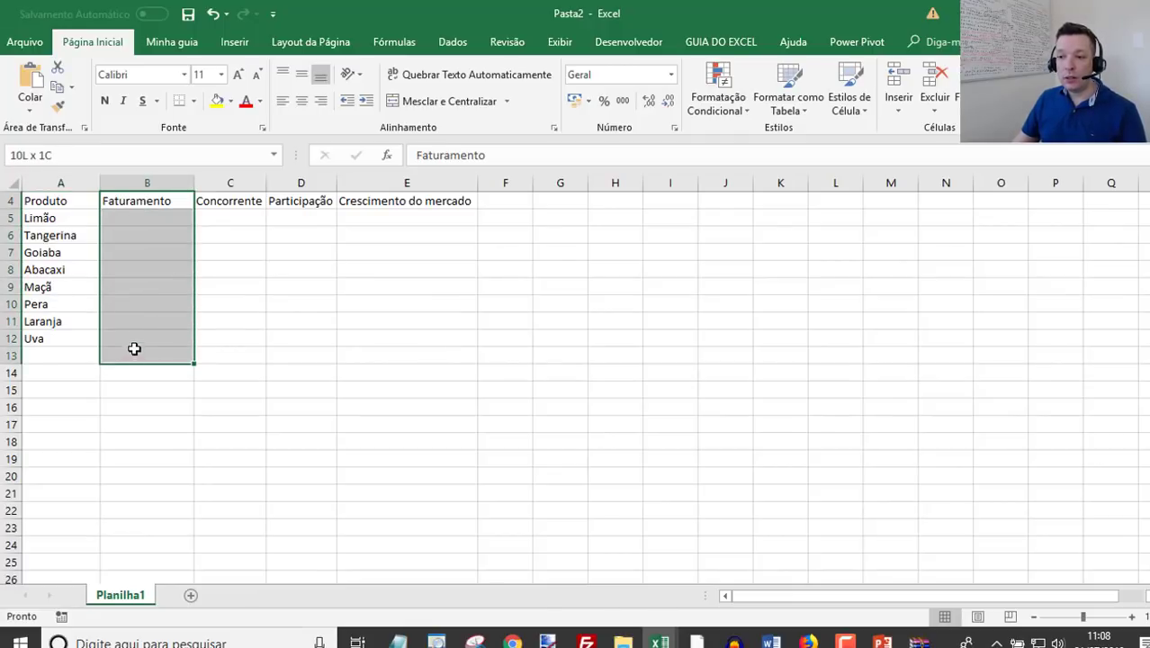
{"action": "left_click_drag", "start_coordinate": [134, 349], "coordinate": [134, 338]}
{"action": "left_click", "coordinate": [123, 219]}
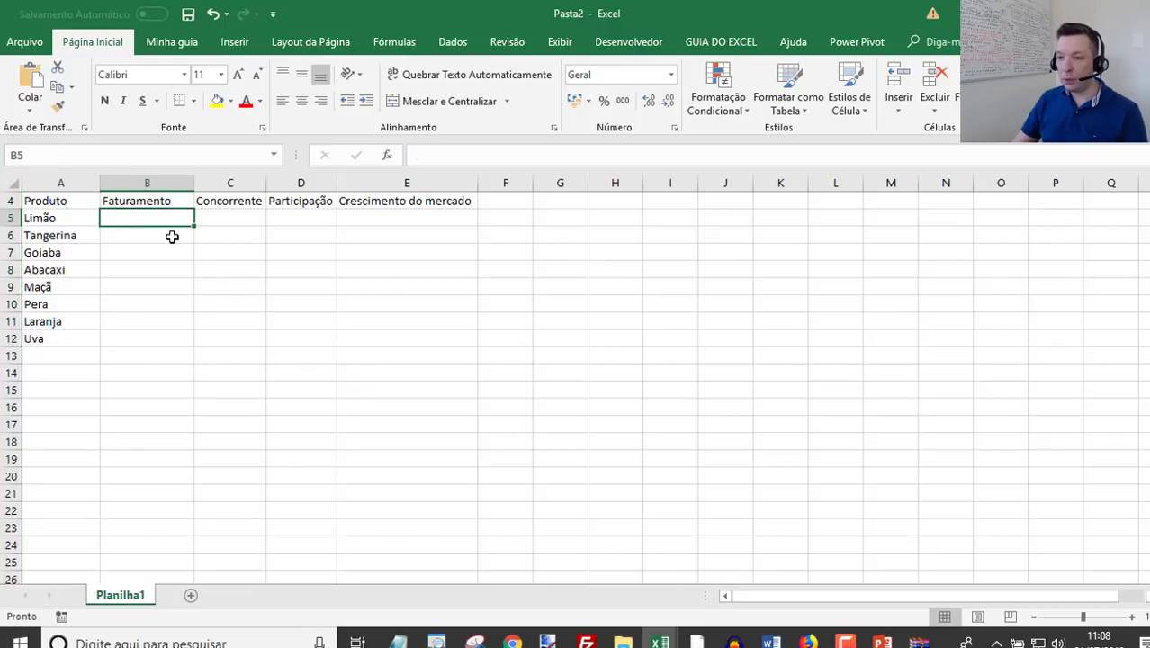
{"action": "type", "text": "=aleat"}
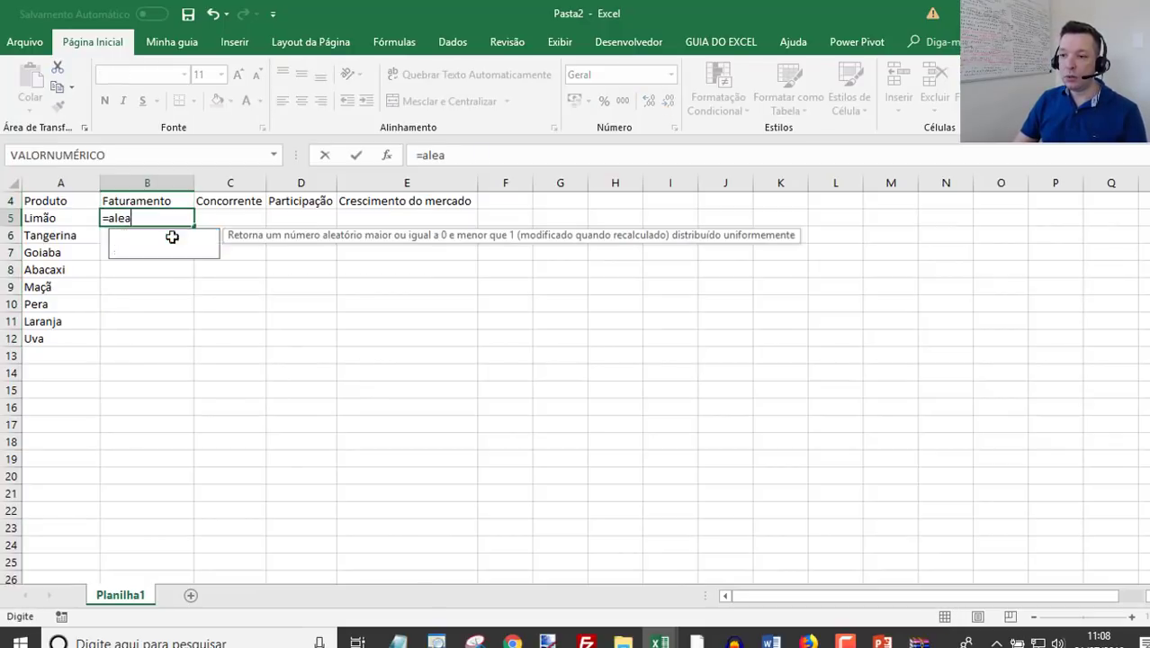
{"action": "key", "text": "Down"}
{"action": "key", "text": "Tab"}
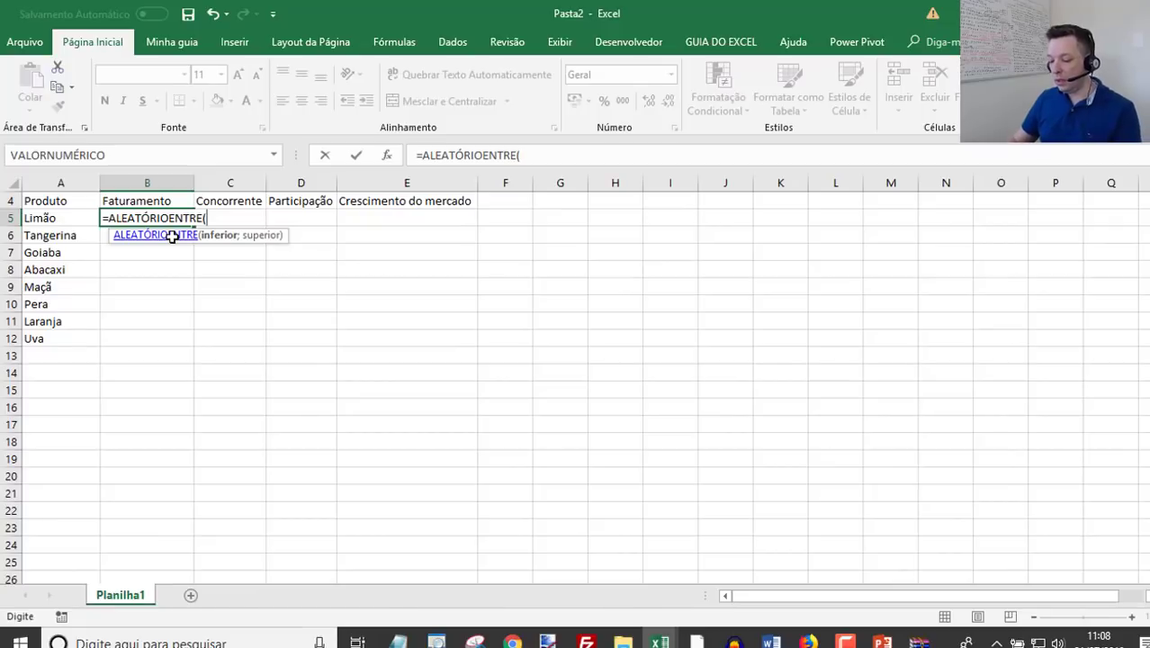
{"action": "type", "text": "100;1000"}
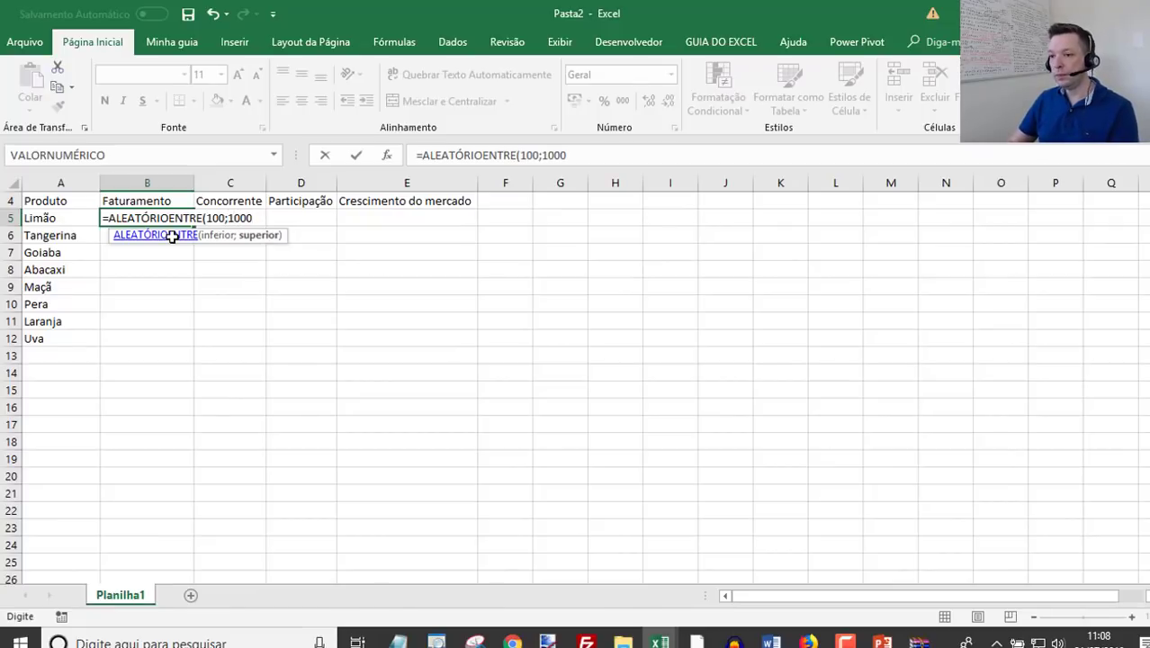
{"action": "key", "text": "Return"}
{"action": "key", "text": "Up"}
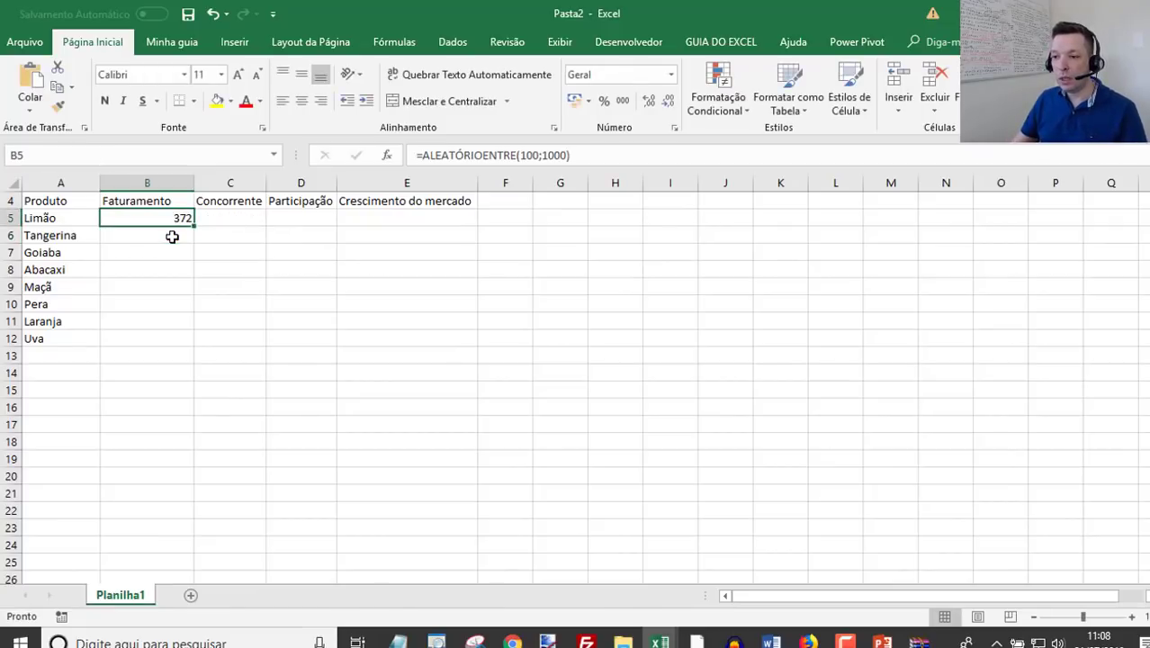
{"action": "double_click", "coordinate": [201, 222]}
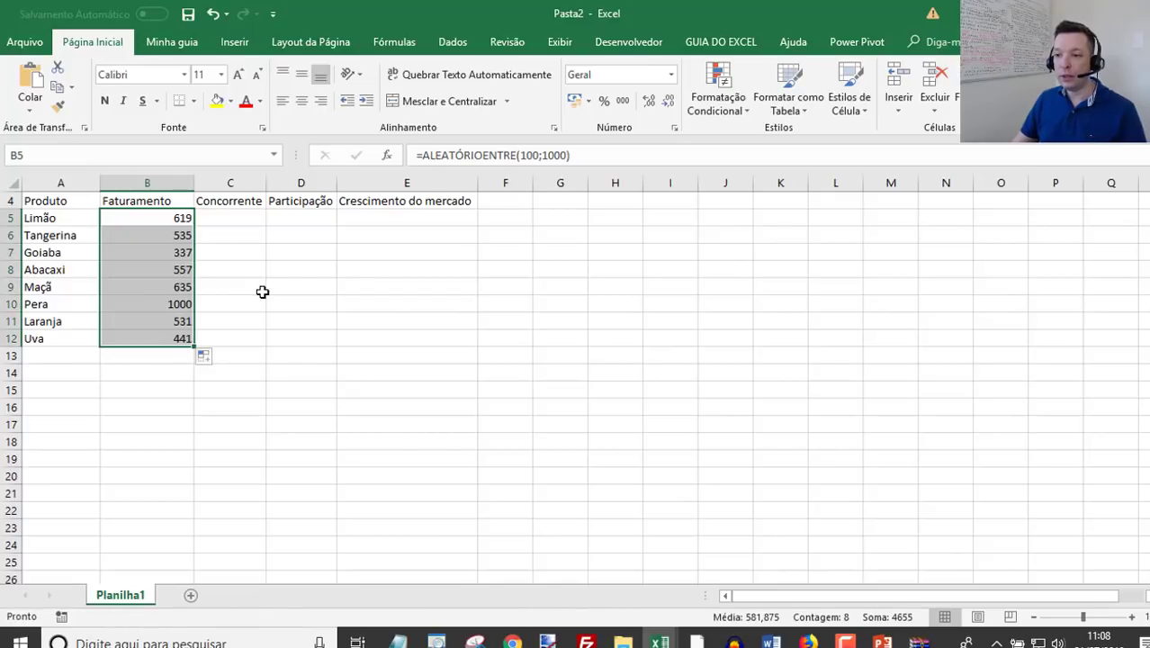
Step: Copy the Faturamento random formulas into the Concorrente column from C5 and recalculate with F9
{"action": "key", "text": "ctrl+c"}
{"action": "left_click", "coordinate": [240, 221]}
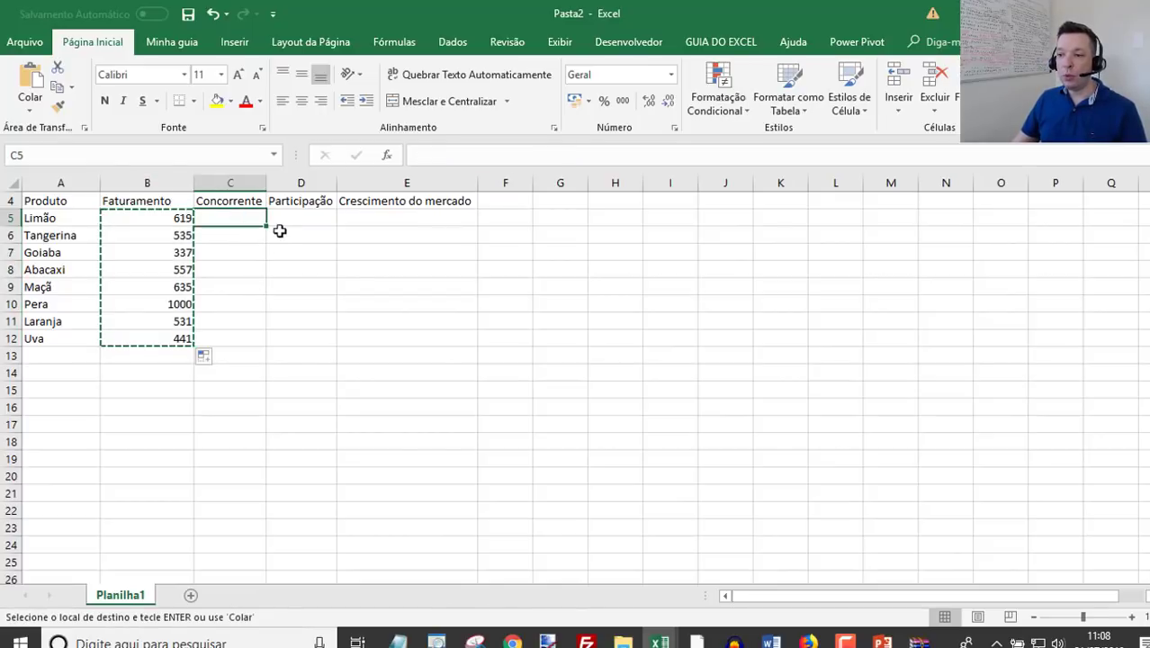
{"action": "key", "text": "ctrl+v"}
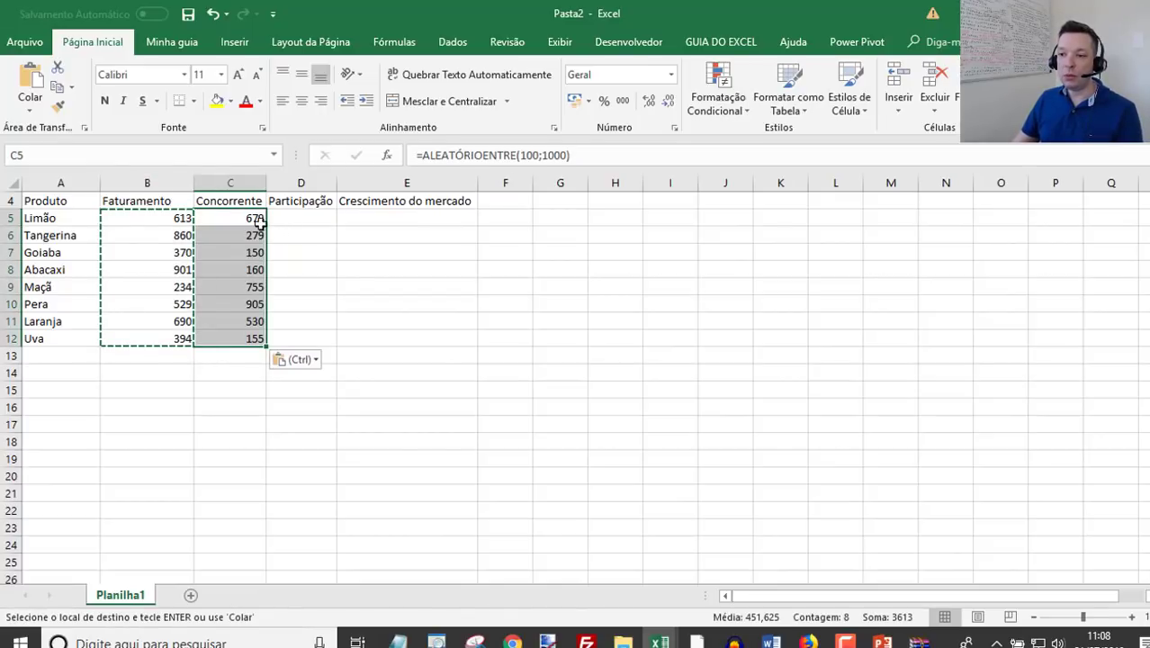
{"action": "left_click", "coordinate": [245, 221]}
{"action": "key", "text": "Escape"}
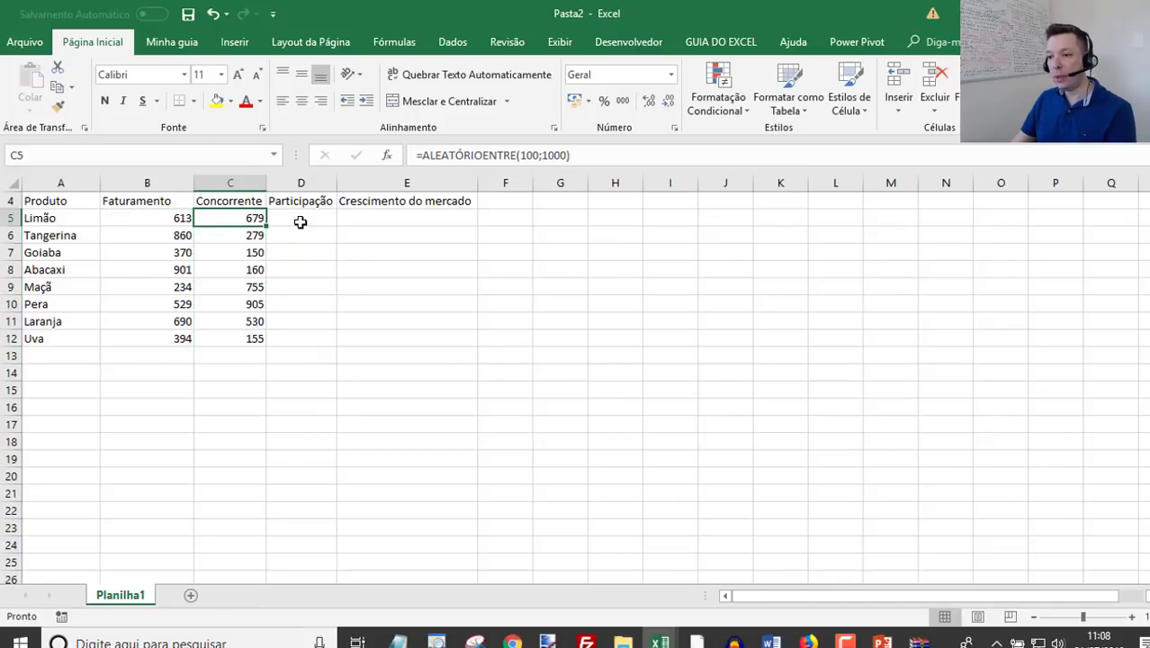
{"action": "key", "text": "F9"}
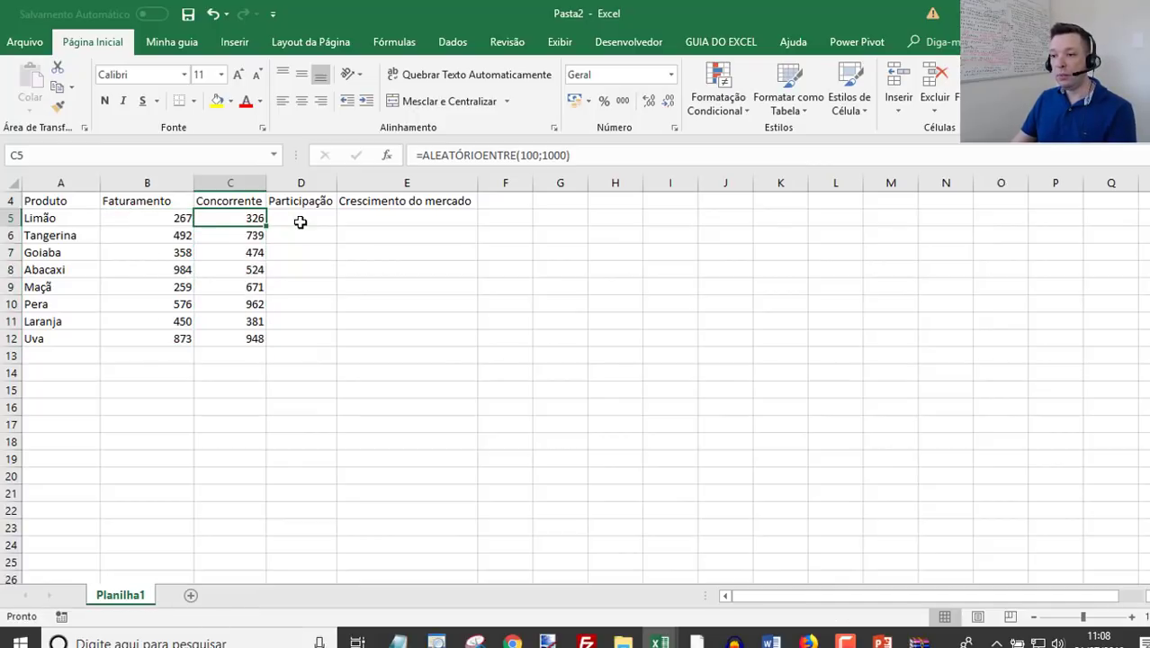
{"action": "key", "text": "F9"}
{"action": "key", "text": "F9"}
{"action": "left_click", "coordinate": [300, 222]}
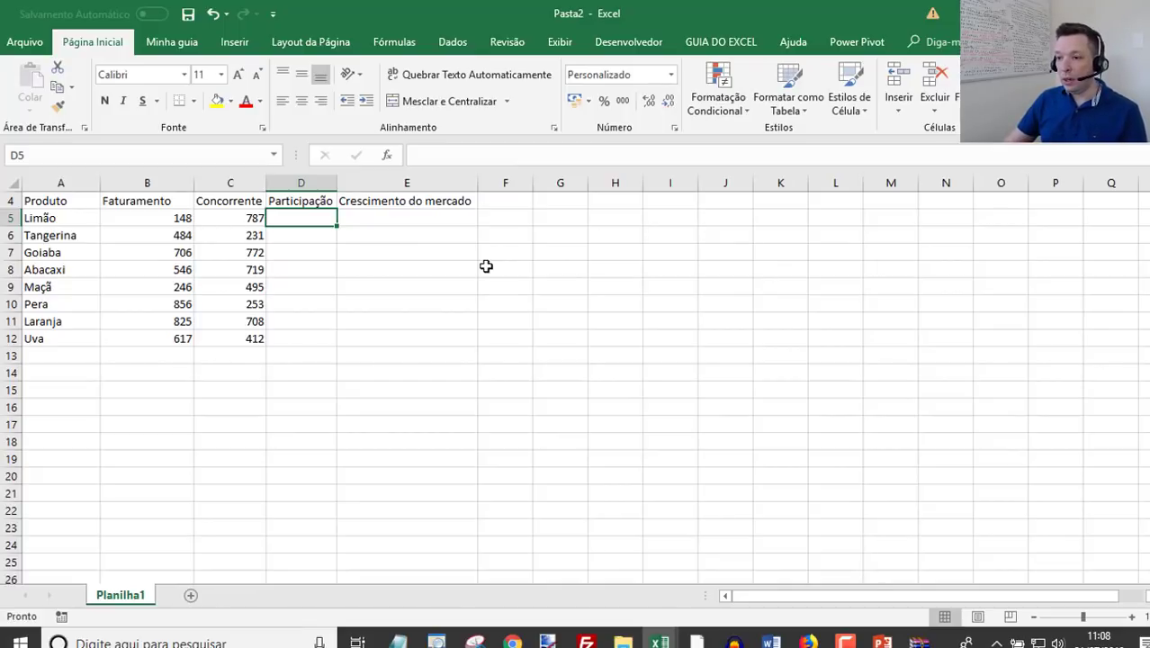
Step: Enter the share ratio =B5/C5 in D5 and fill it down the Participação column to row 12
{"action": "type", "text": "="}
{"action": "key", "text": "Left"}
{"action": "key", "text": "Left"}
{"action": "type", "text": "/"}
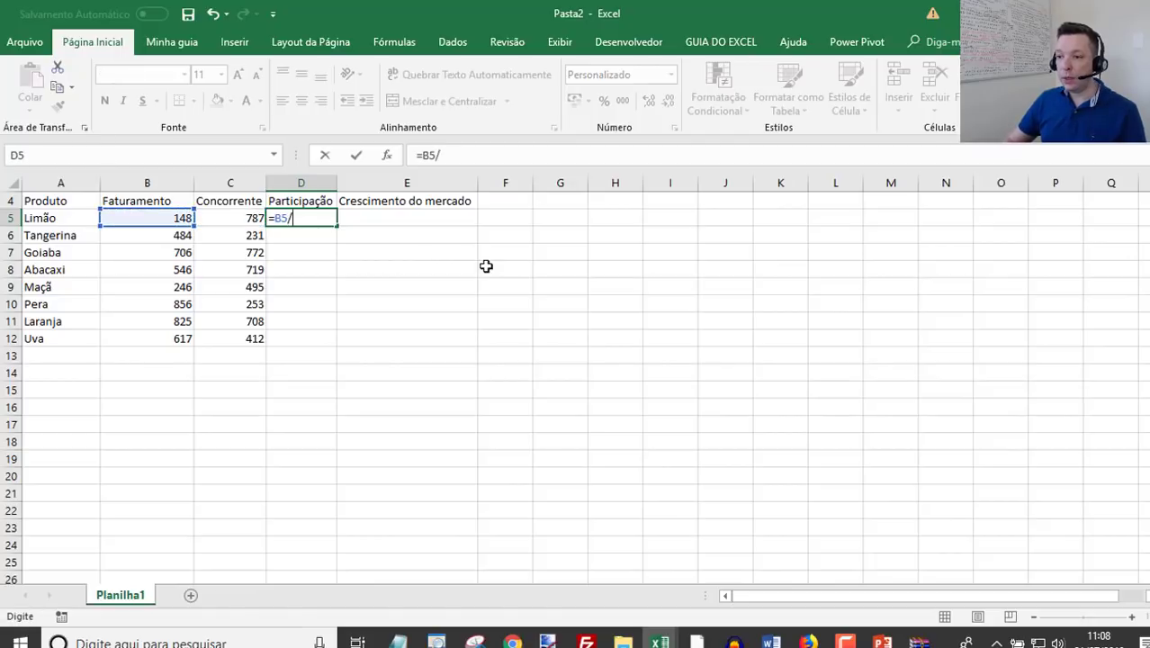
{"action": "key", "text": "Left"}
{"action": "key", "text": "Return"}
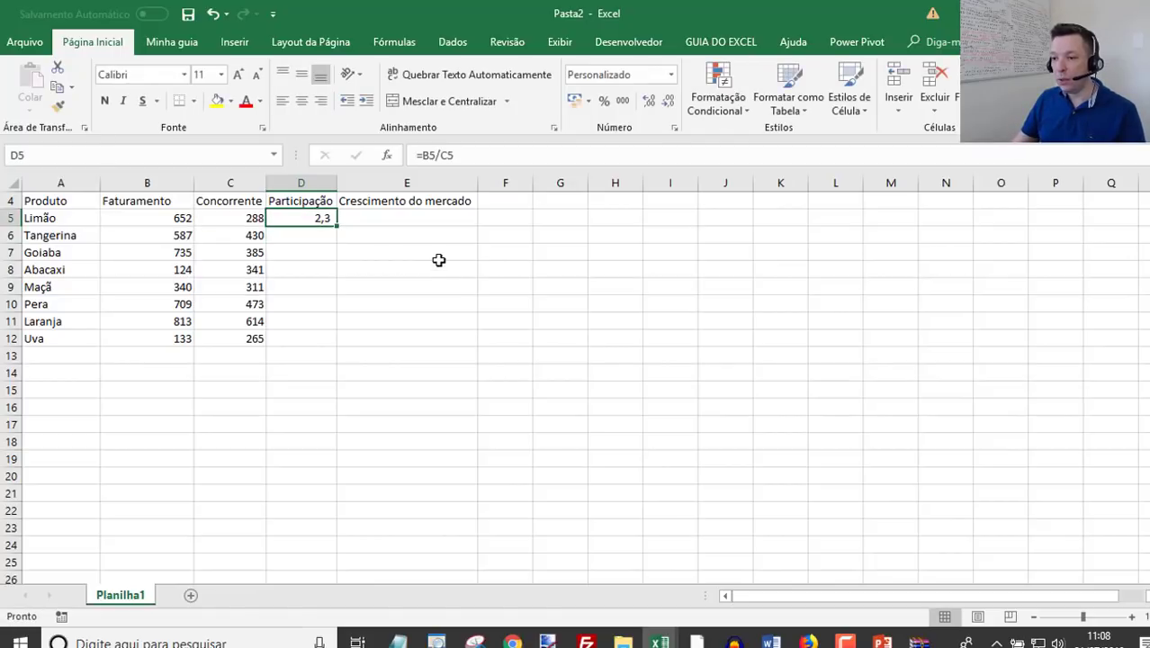
{"action": "double_click", "coordinate": [336, 227]}
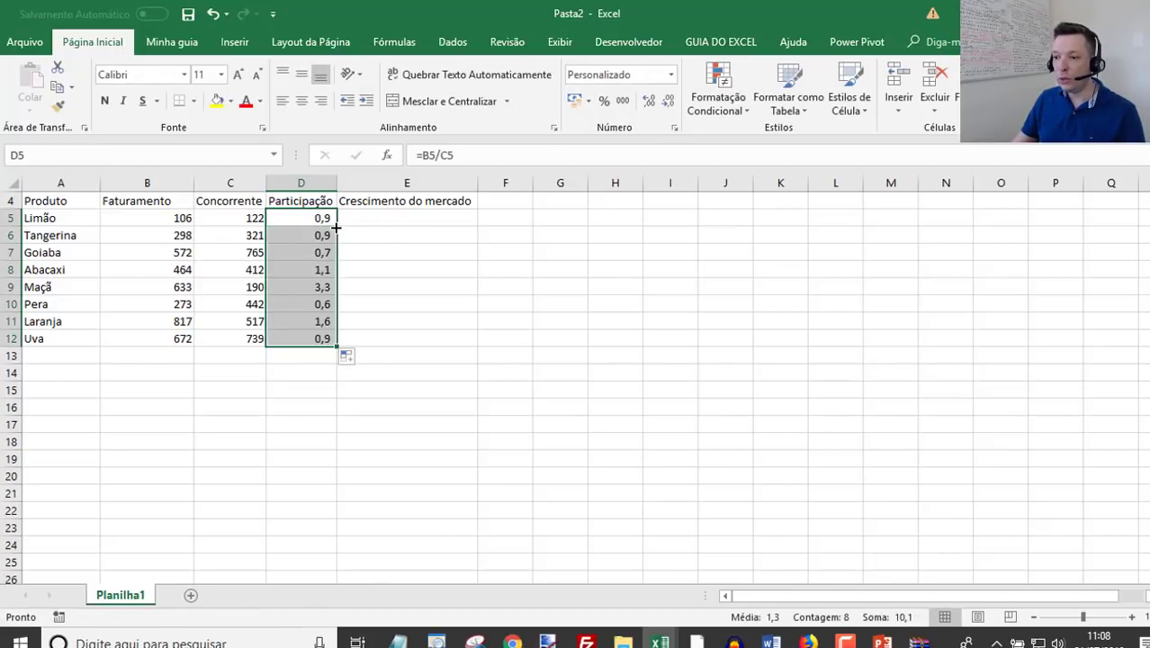
{"action": "left_click", "coordinate": [323, 220]}
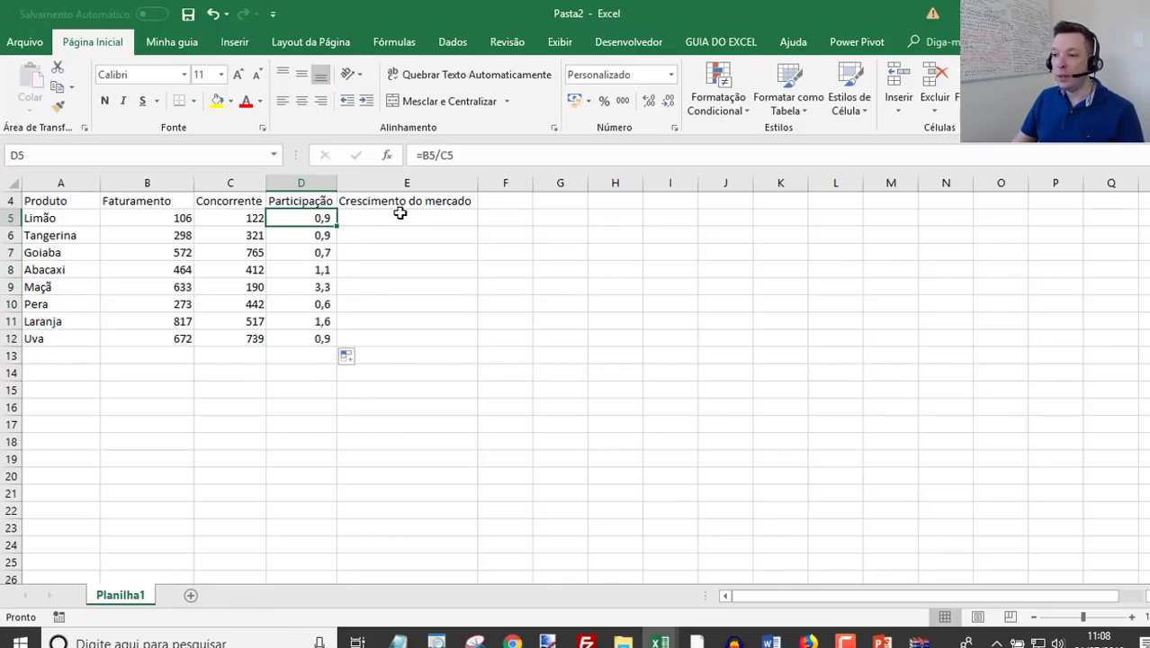
Step: Fill E5:E12 with =ALEATÓRIOENTRE(0;20)/100 growth percentages, then select D5:E12
{"action": "left_click", "coordinate": [399, 213]}
{"action": "type", "text": "="}
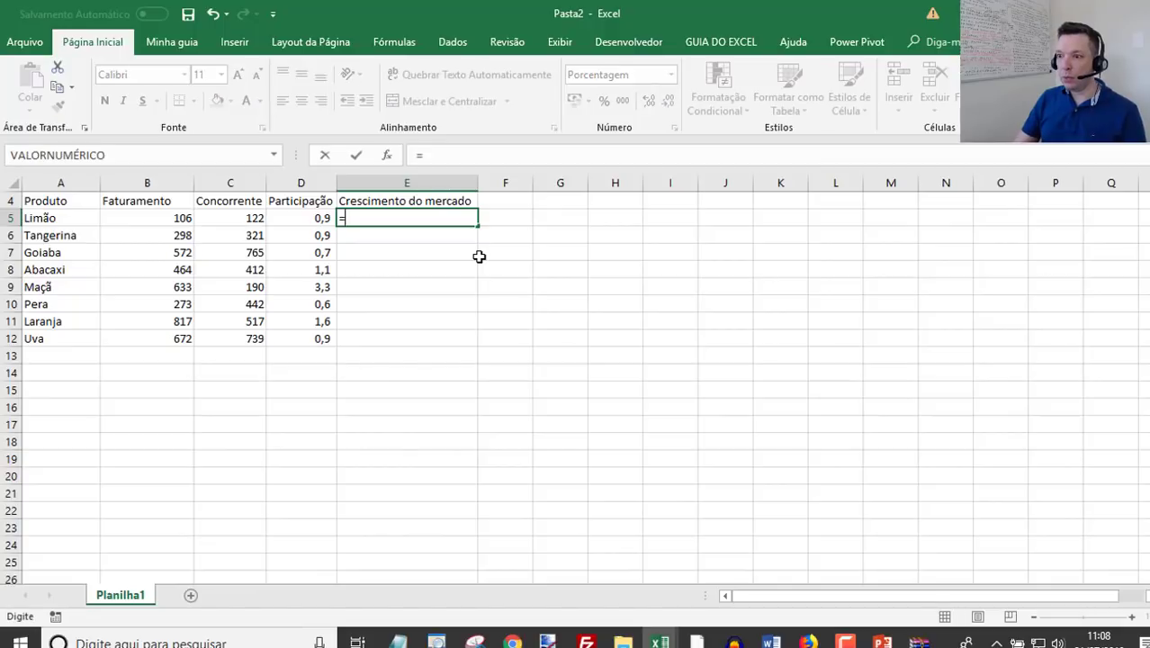
{"action": "type", "text": "aleat"}
{"action": "key", "text": "Down"}
{"action": "key", "text": "Tab"}
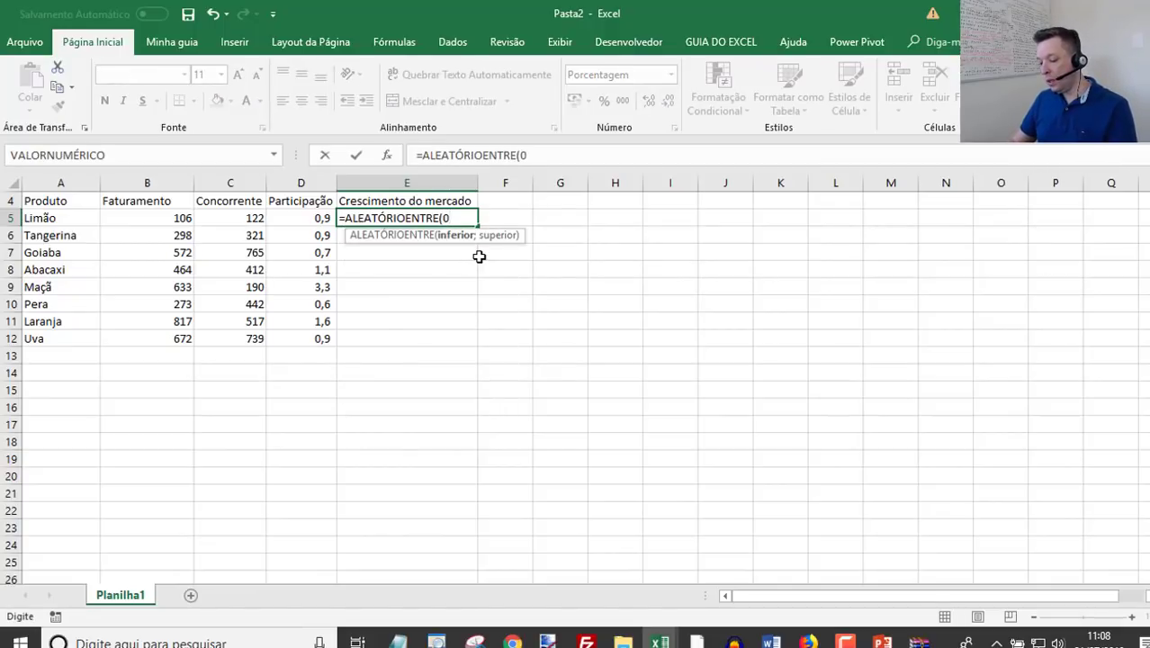
{"action": "type", "text": ";20"}
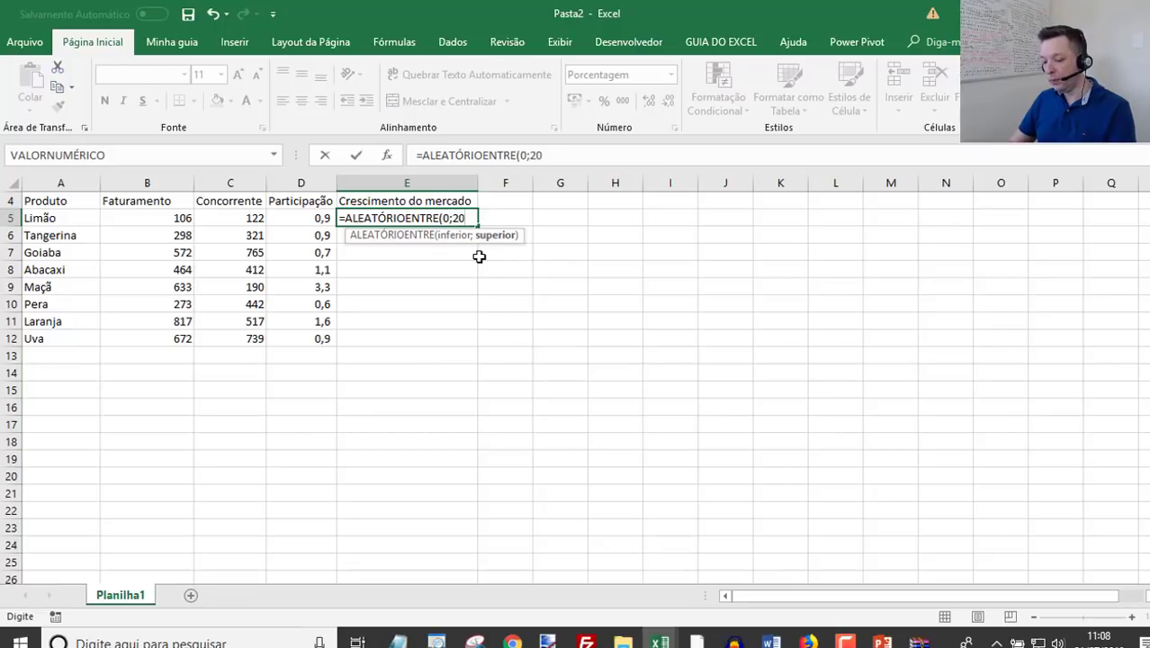
{"action": "type", "text": ")/100"}
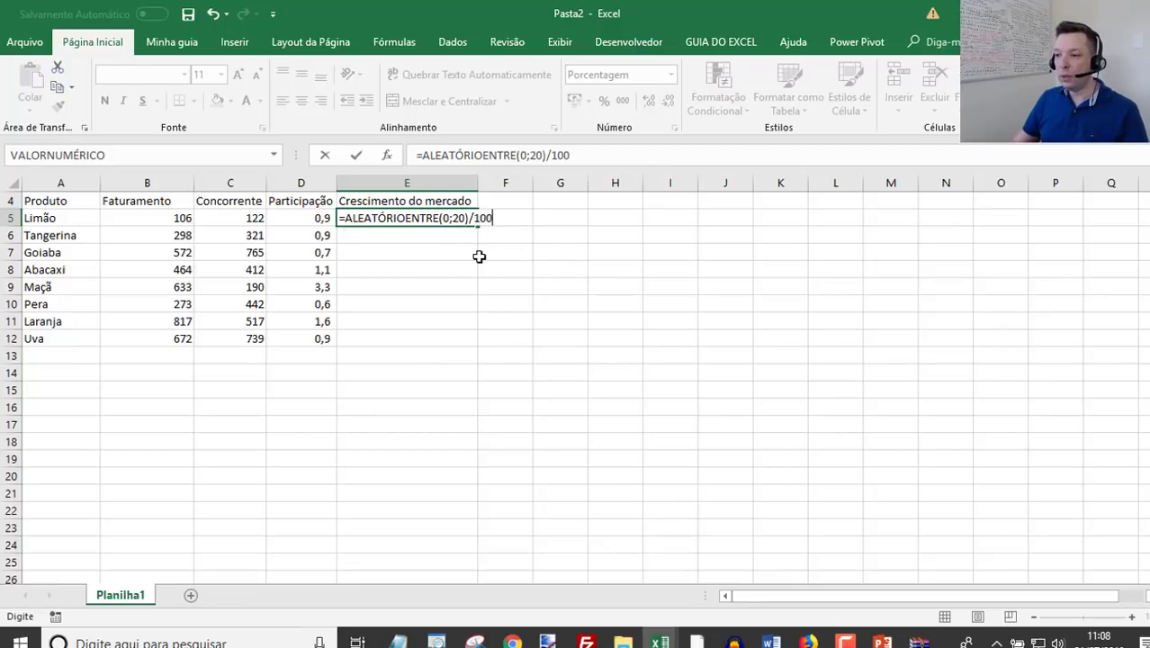
{"action": "key", "text": "Return"}
{"action": "left_click", "coordinate": [469, 217]}
{"action": "double_click", "coordinate": [477, 226]}
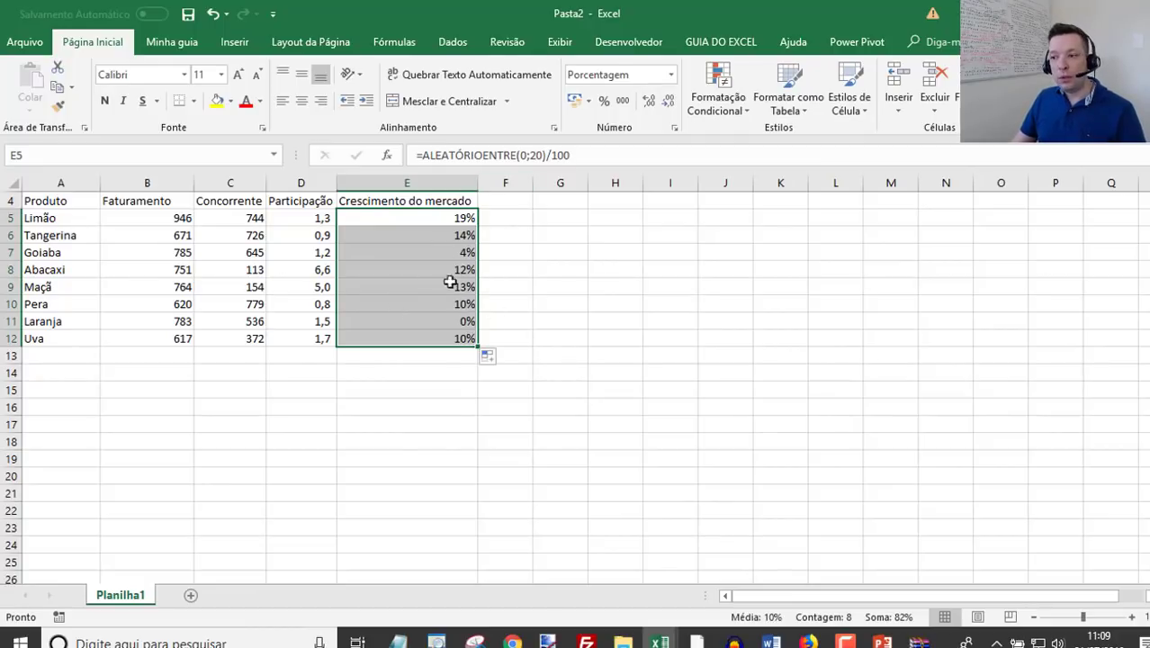
{"action": "left_click", "coordinate": [456, 218]}
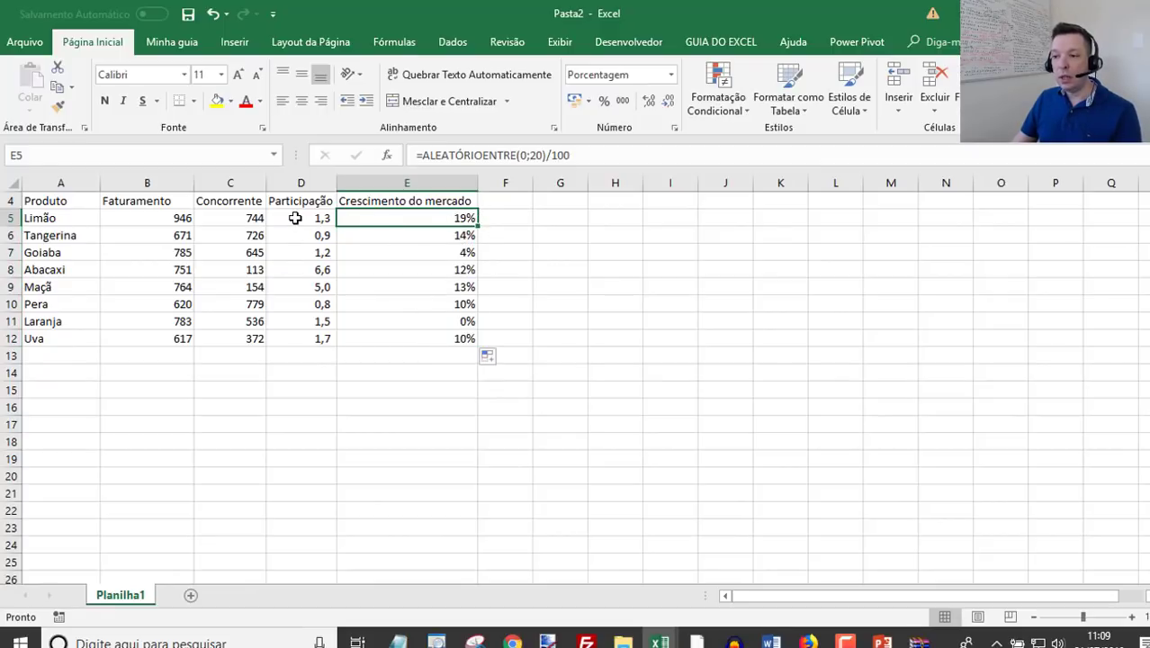
{"action": "left_click_drag", "start_coordinate": [295, 217], "coordinate": [295, 336]}
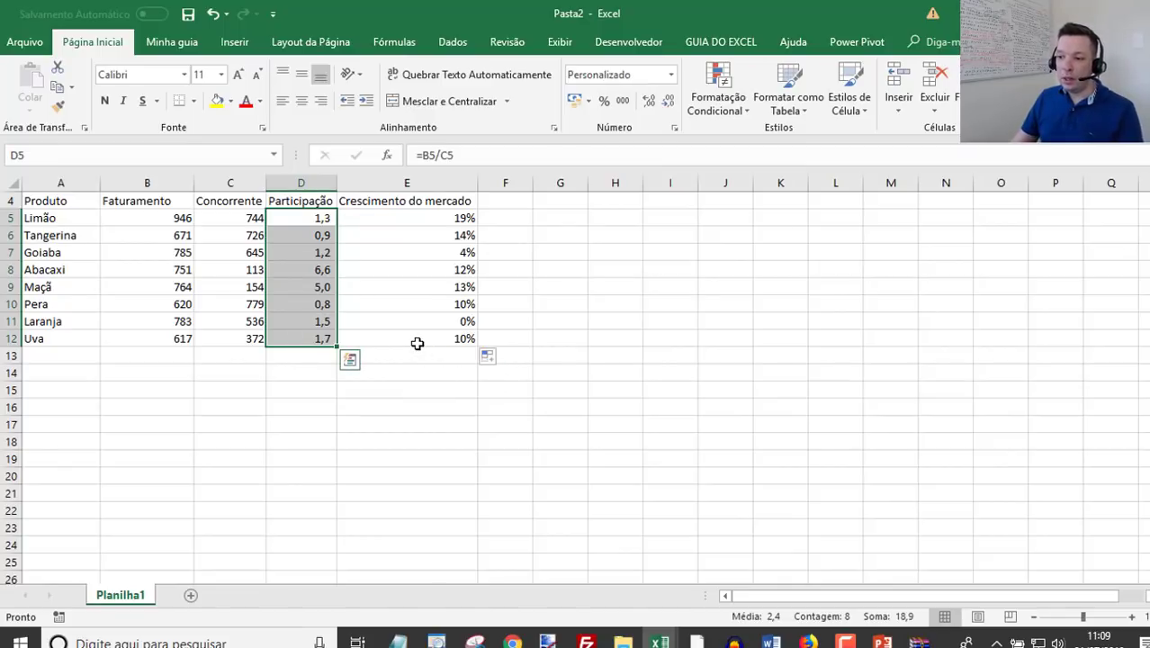
{"action": "left_click_drag", "start_coordinate": [423, 336], "coordinate": [297, 205]}
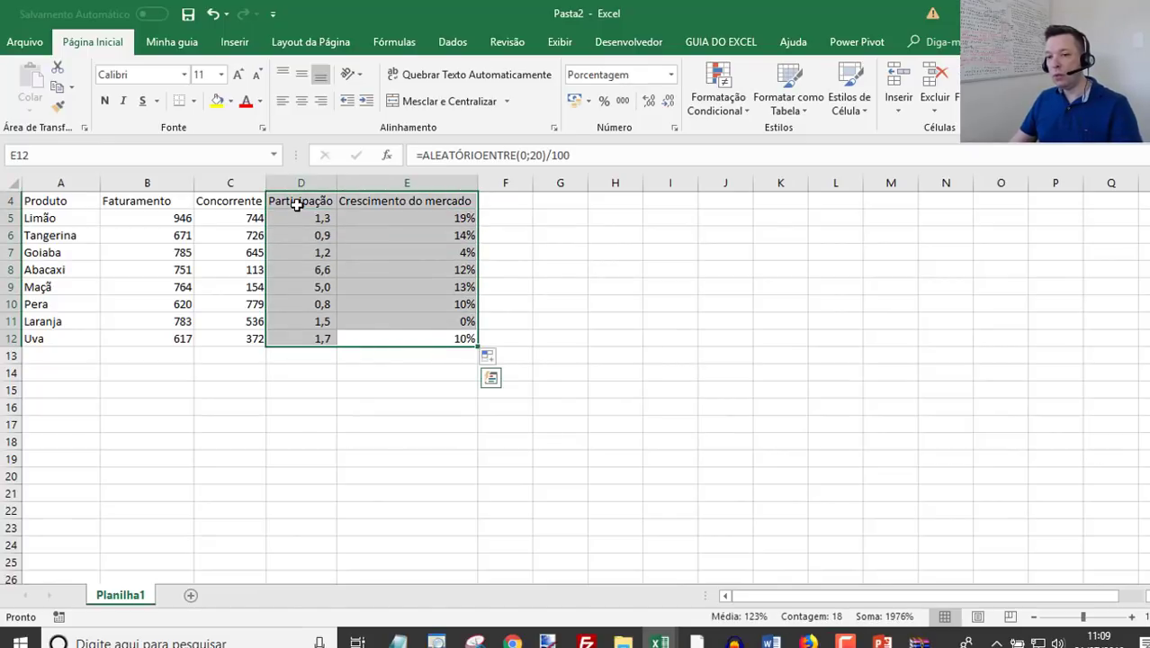
Step: Insert a chart from the selection with Alt+F1 and change it to an X Y (Dispersão) scatter
{"action": "key", "text": "alt+F1"}
{"action": "left_click_drag", "start_coordinate": [685, 272], "coordinate": [804, 254]}
{"action": "right_click", "coordinate": [800, 252]}
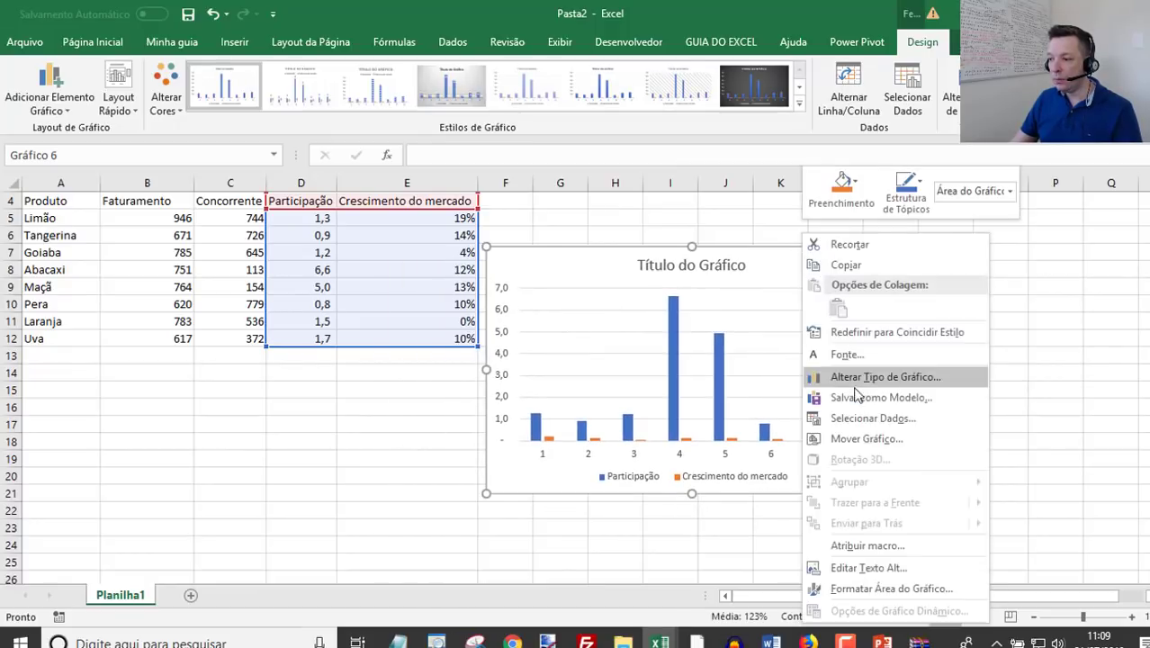
{"action": "left_click", "coordinate": [871, 413]}
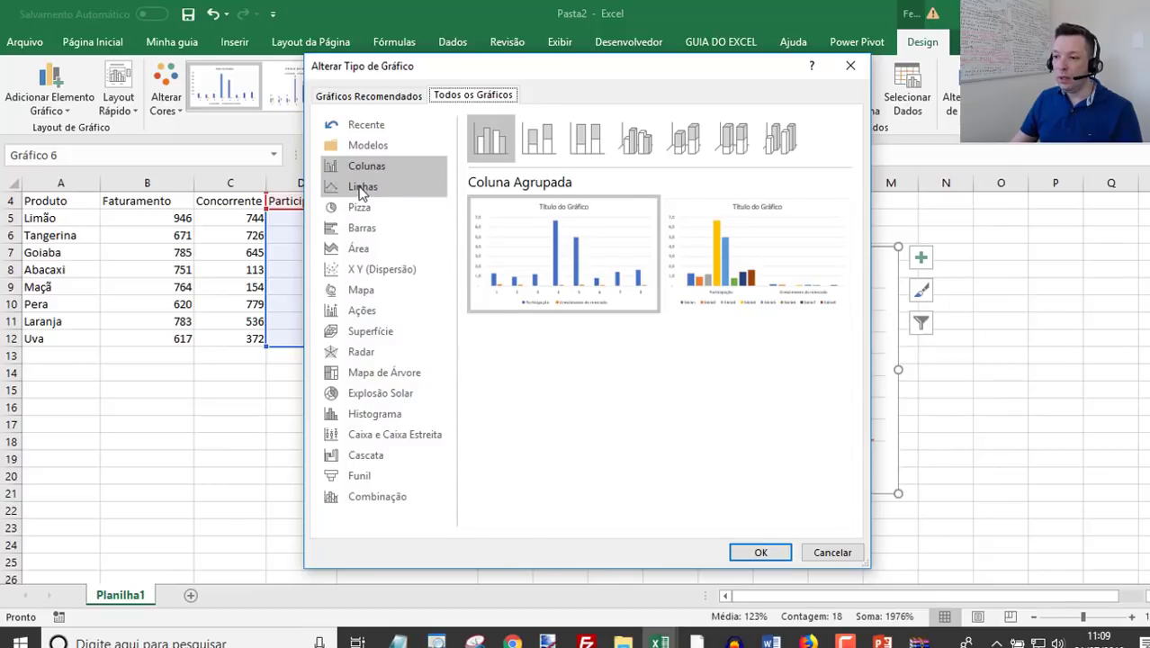
{"action": "left_click", "coordinate": [361, 189]}
{"action": "left_click", "coordinate": [372, 270]}
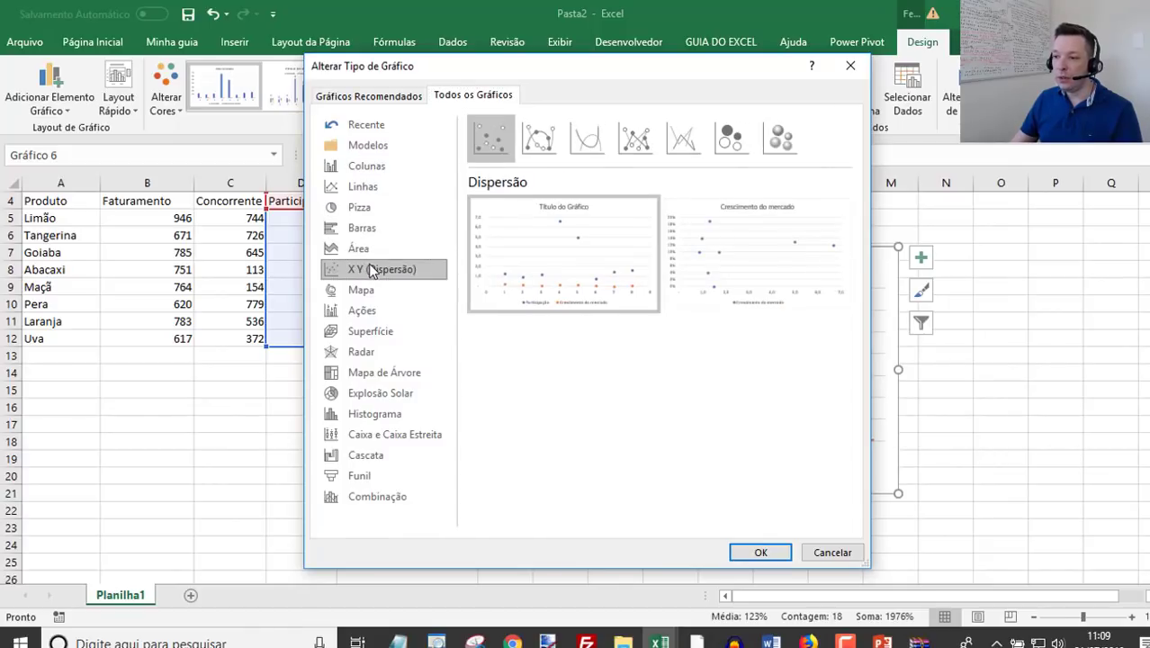
{"action": "mouse_move", "coordinate": [756, 257]}
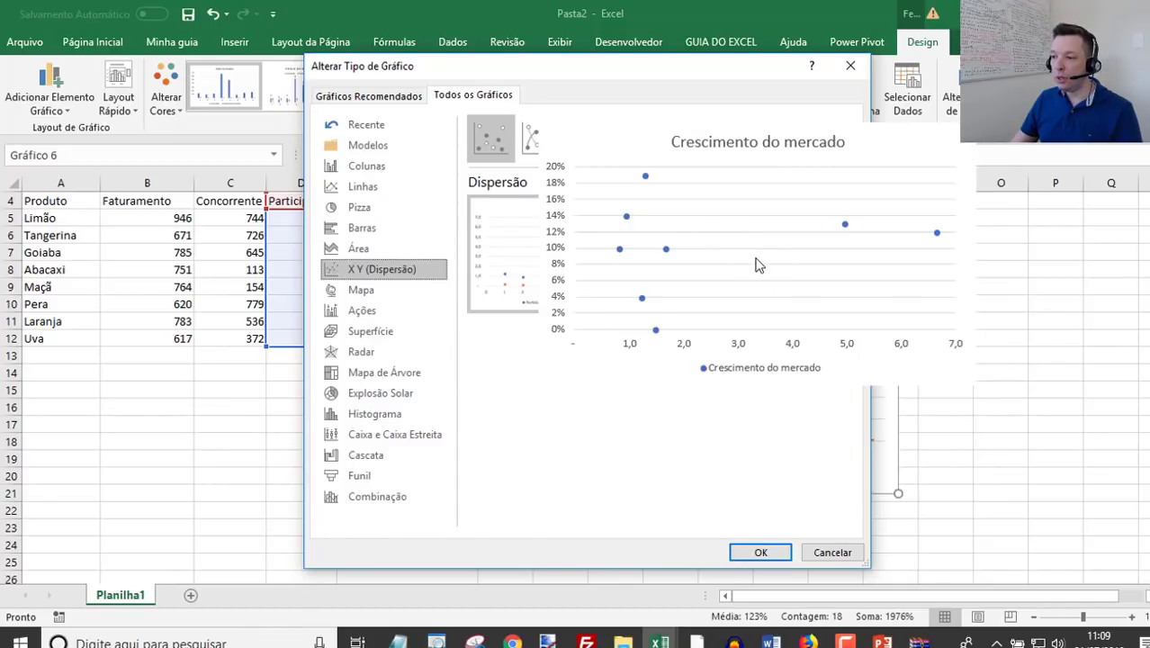
{"action": "left_click", "coordinate": [762, 552]}
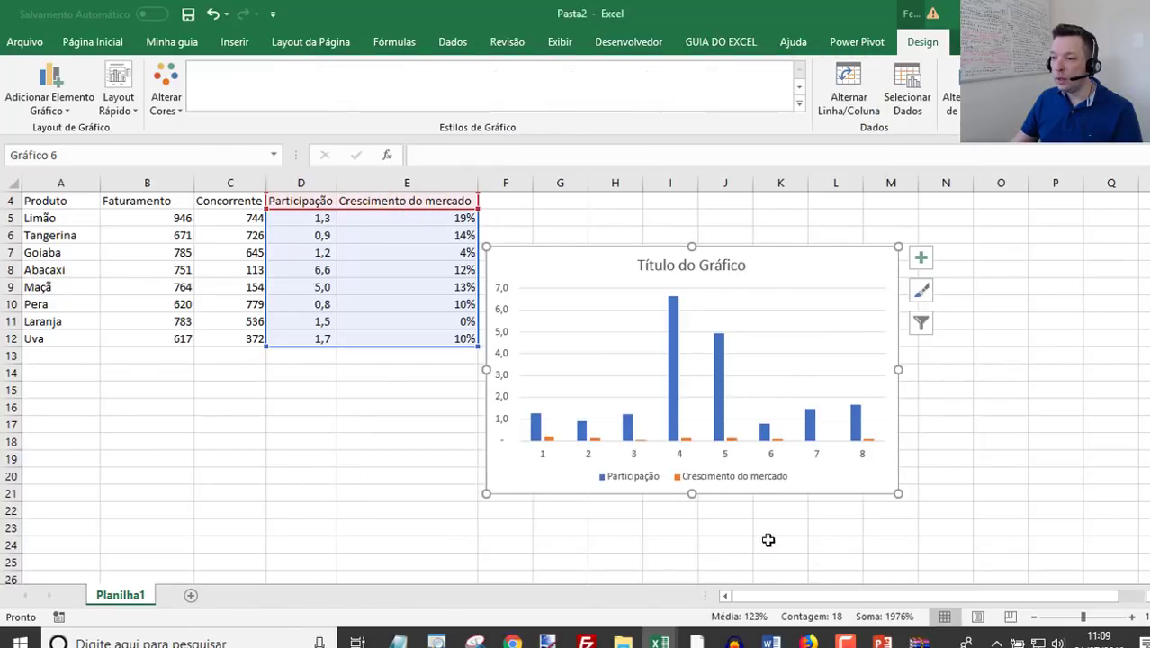
Step: Move and enlarge the scatter chart, then open Formatar Eixo for its horizontal share axis
{"action": "left_click_drag", "start_coordinate": [593, 249], "coordinate": [676, 249]}
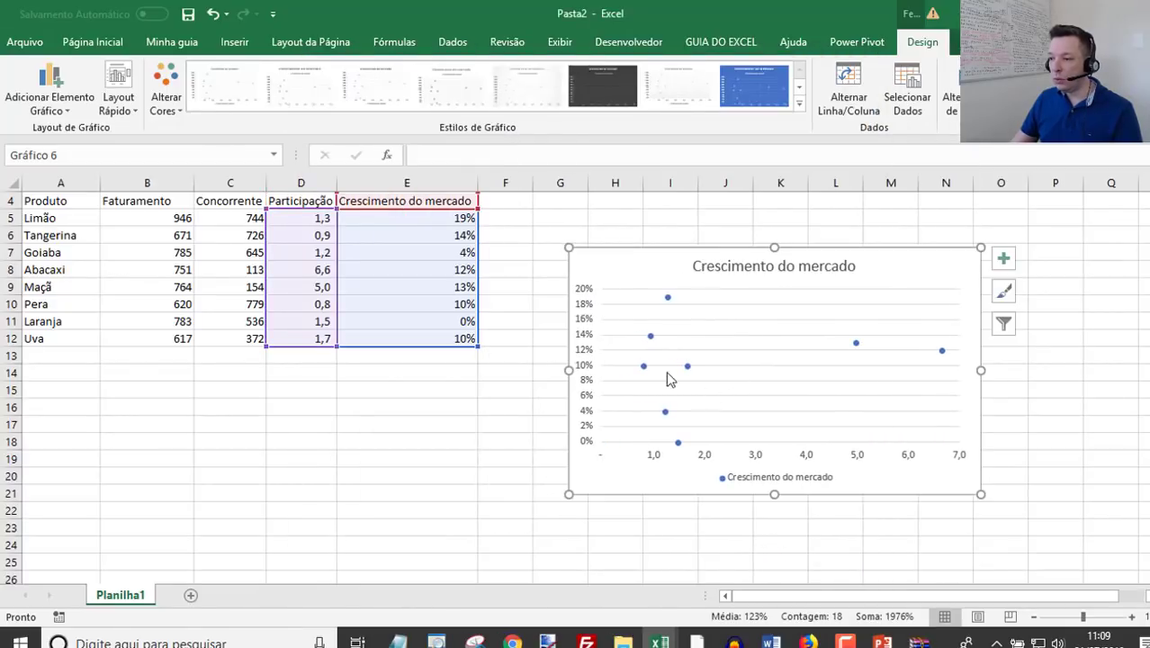
{"action": "left_click_drag", "start_coordinate": [569, 494], "coordinate": [509, 511]}
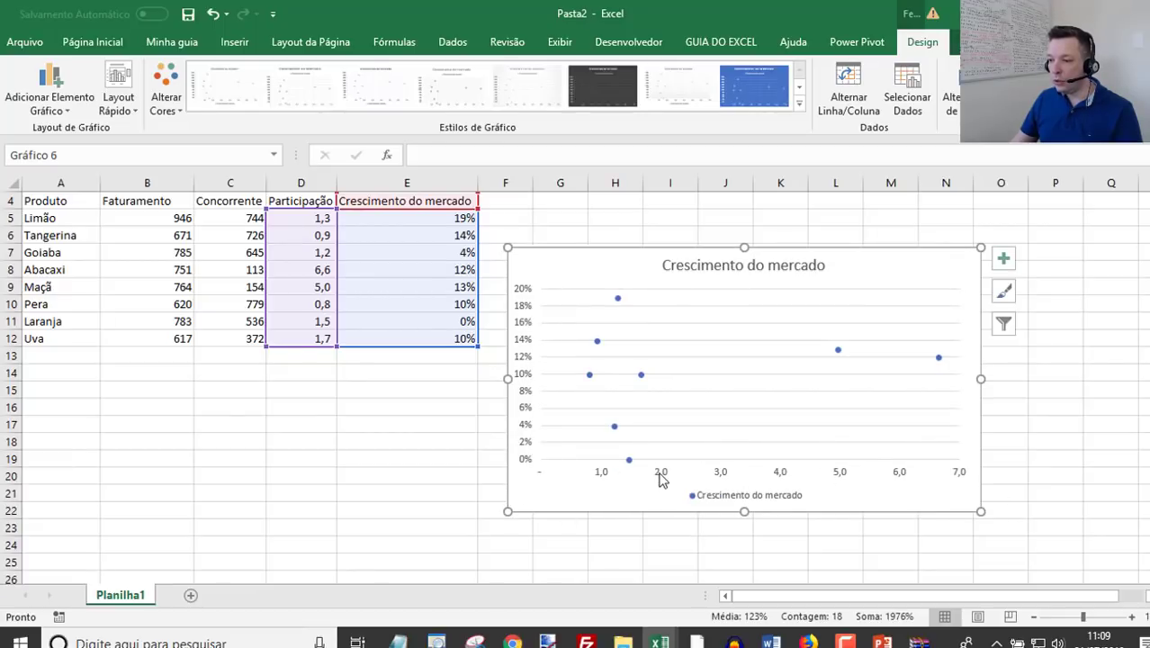
{"action": "left_click", "coordinate": [661, 477]}
{"action": "right_click", "coordinate": [661, 479]}
{"action": "left_click", "coordinate": [711, 461]}
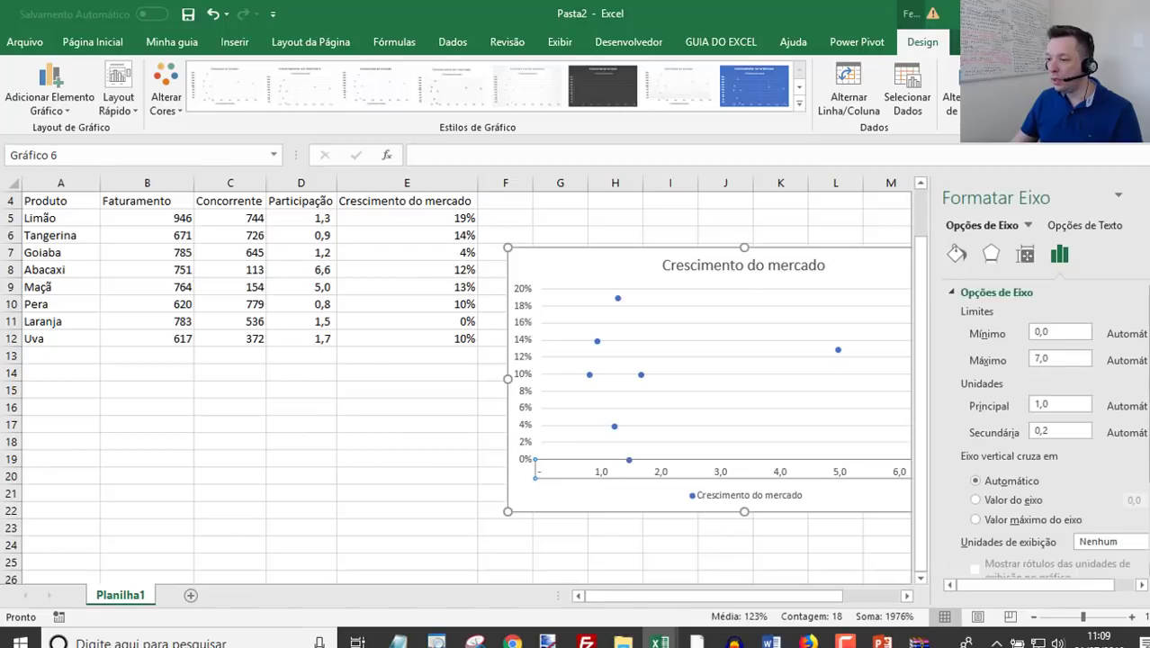
Step: Reverse the share axis value order and set its maximum to 10
{"action": "scroll", "coordinate": [1044, 432], "scroll_direction": "down", "scroll_amount": 3}
{"action": "left_click", "coordinate": [966, 495]}
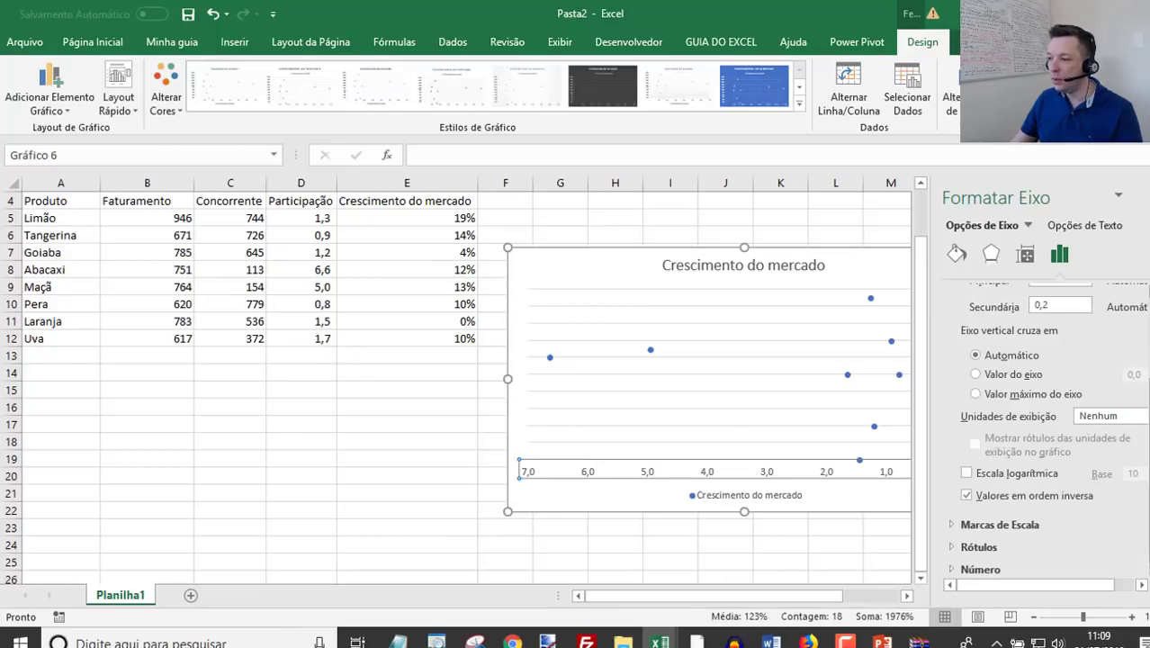
{"action": "scroll", "coordinate": [1135, 328], "scroll_direction": "up", "scroll_amount": 3}
{"action": "double_click", "coordinate": [1070, 360]}
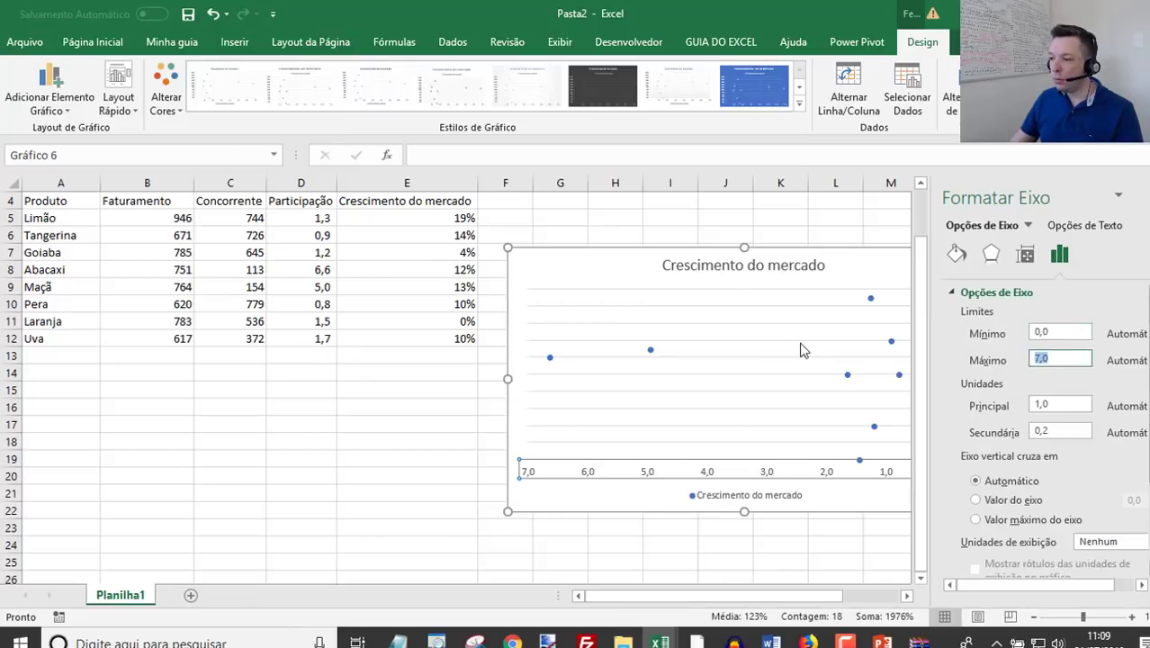
{"action": "type", "text": "10"}
{"action": "key", "text": "Return"}
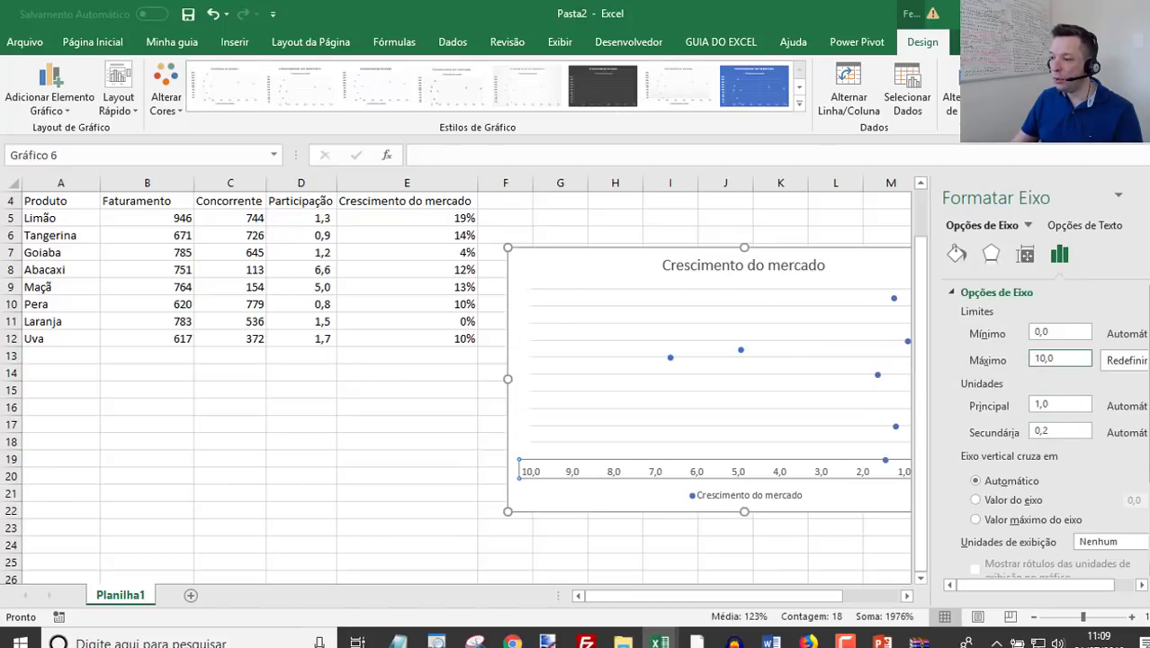
Step: Format the share axis labels as Número with 0 decimal places and close the pane
{"action": "scroll", "coordinate": [1057, 504], "scroll_direction": "down", "scroll_amount": 3}
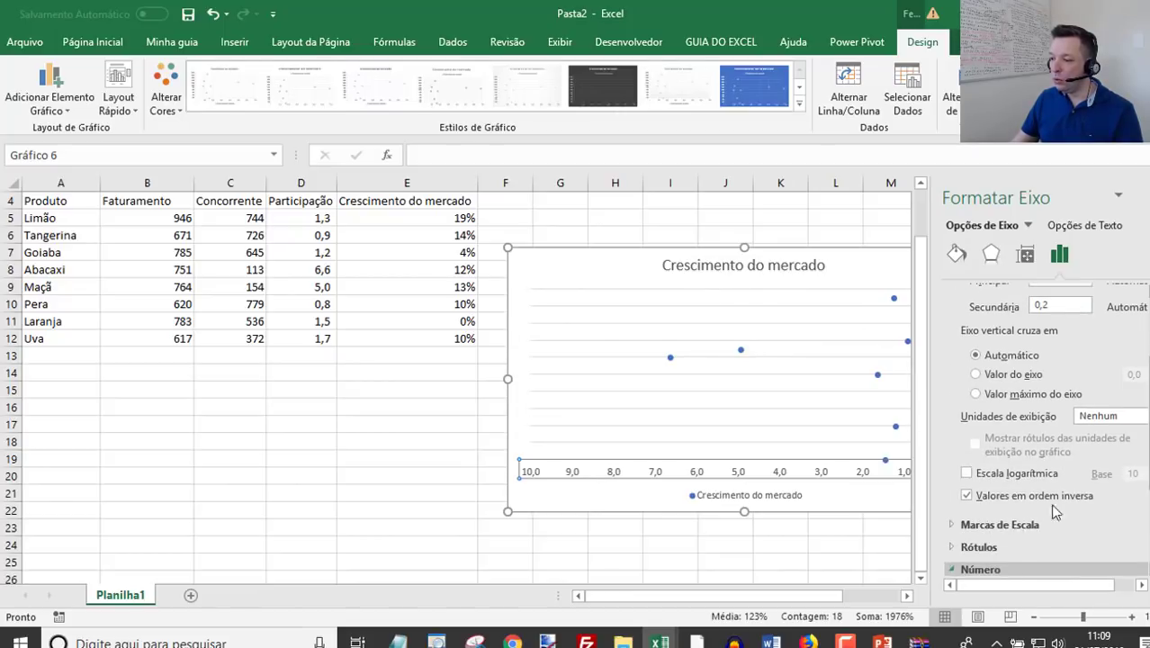
{"action": "scroll", "coordinate": [1071, 513], "scroll_direction": "down", "scroll_amount": 3}
{"action": "left_click", "coordinate": [1018, 452]}
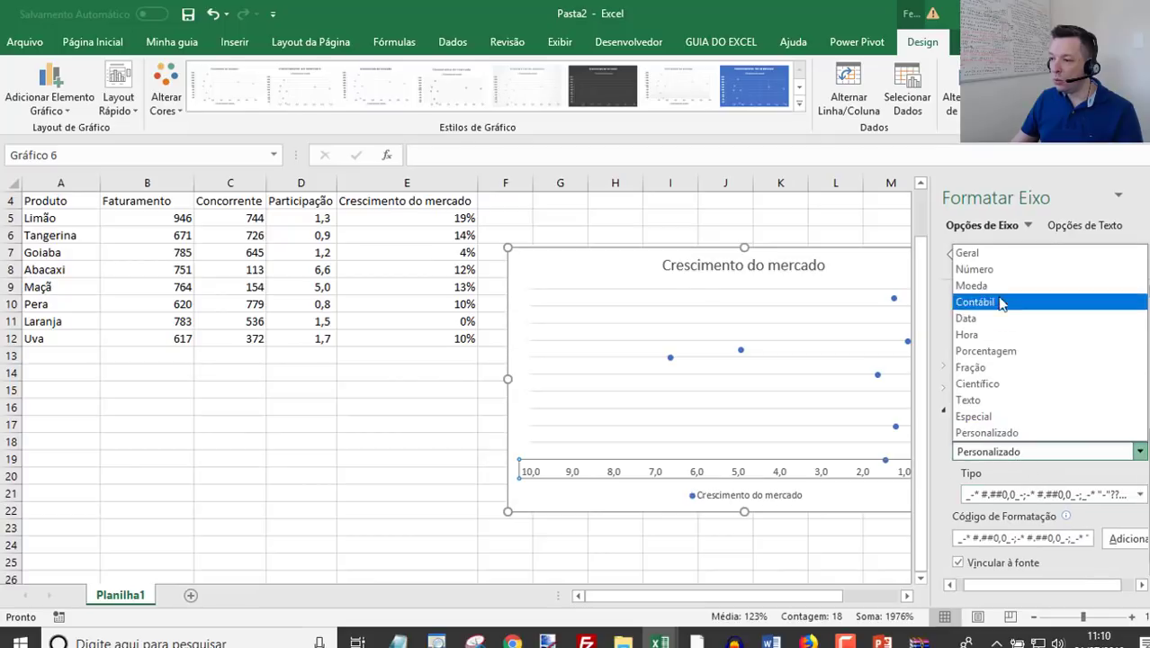
{"action": "left_click", "coordinate": [992, 272]}
{"action": "double_click", "coordinate": [1051, 474]}
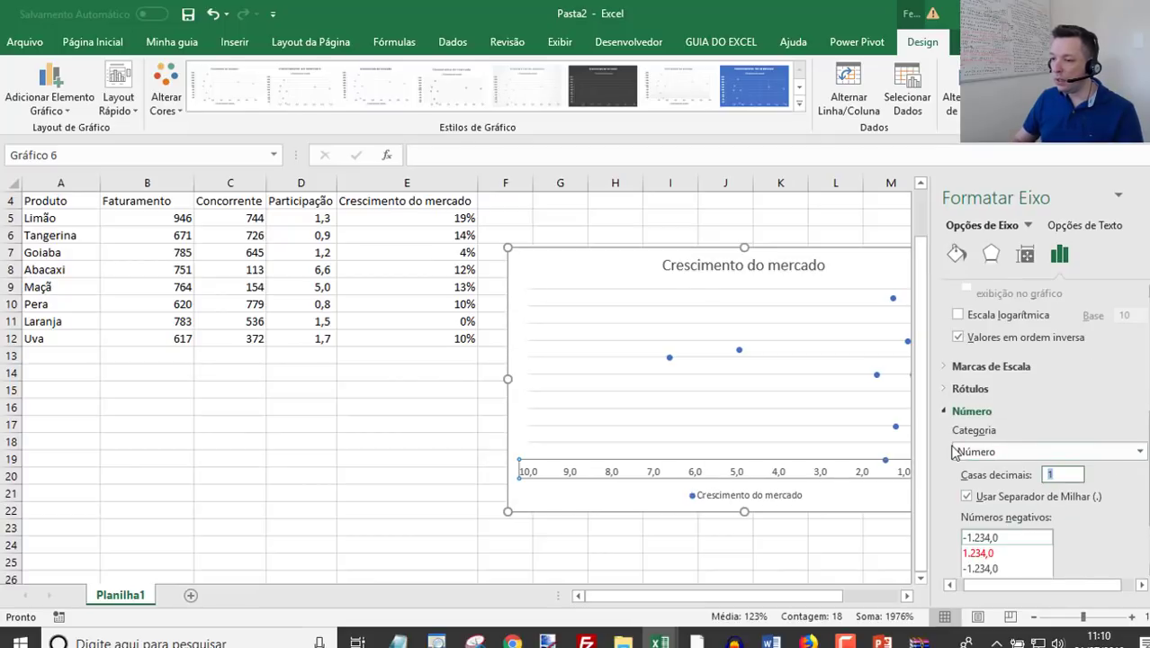
{"action": "type", "text": "0"}
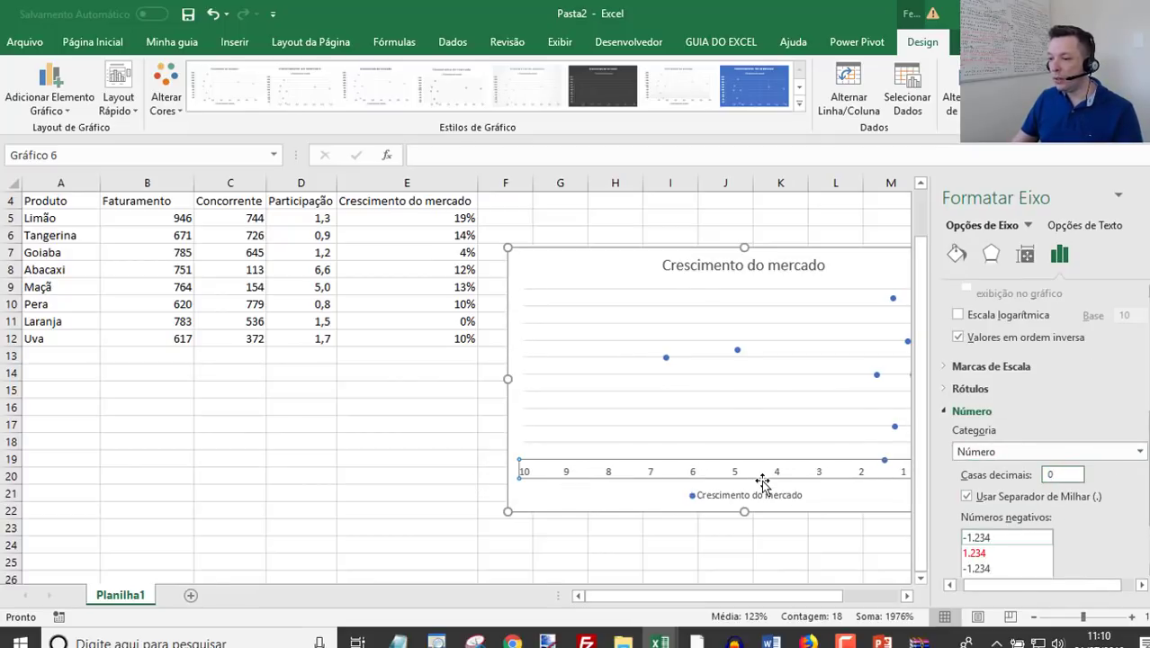
{"action": "left_click", "coordinate": [1141, 197]}
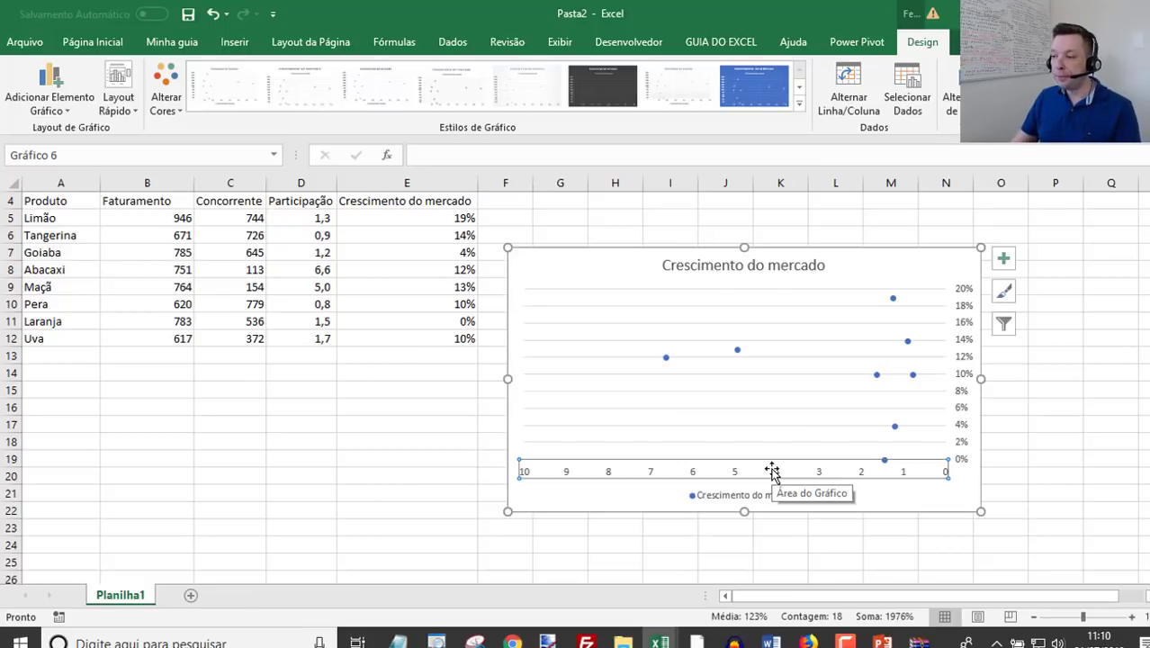
{"action": "left_click", "coordinate": [966, 307]}
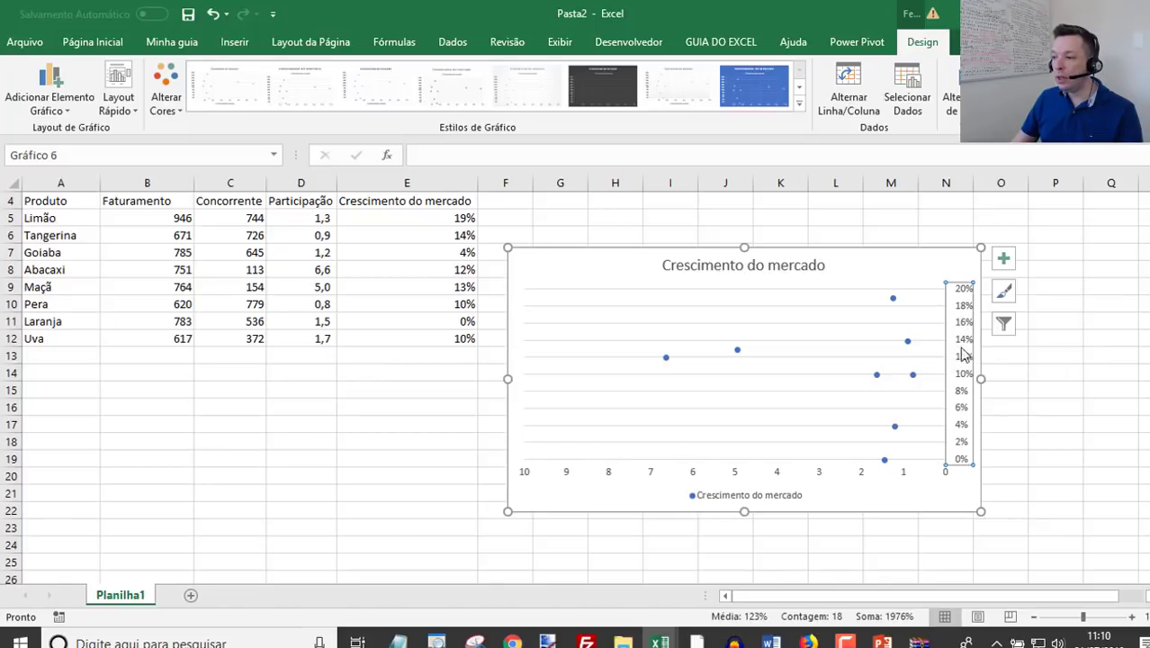
Step: Fix the vertical growth axis maximum at 0,2
{"action": "right_click", "coordinate": [963, 292]}
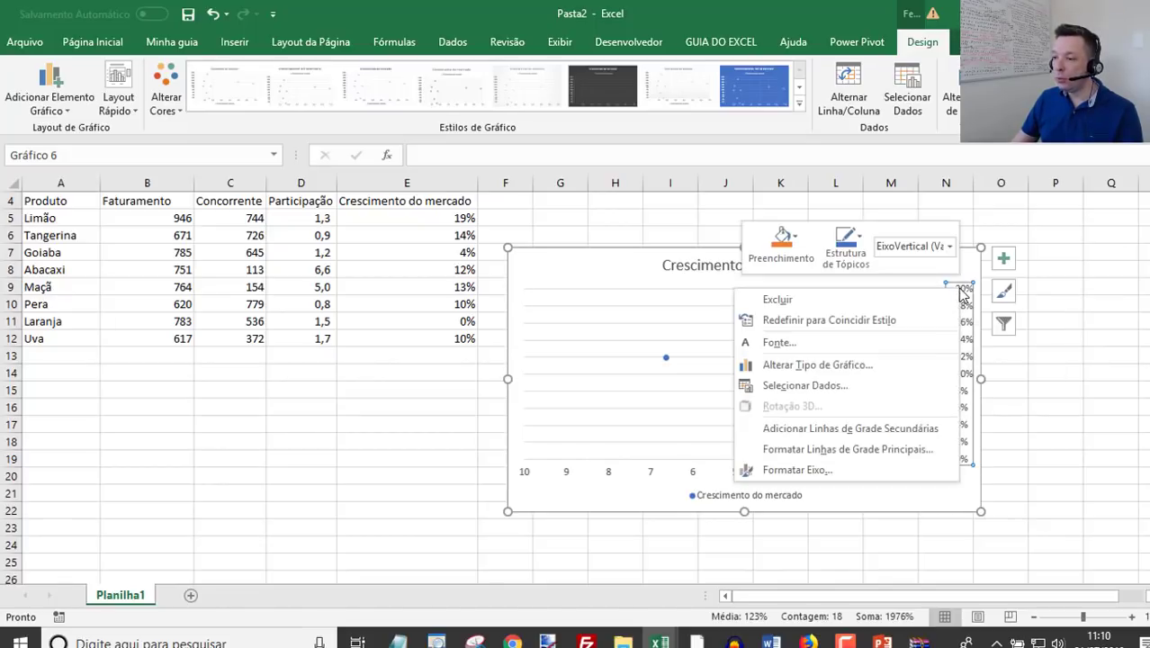
{"action": "key", "text": "Escape"}
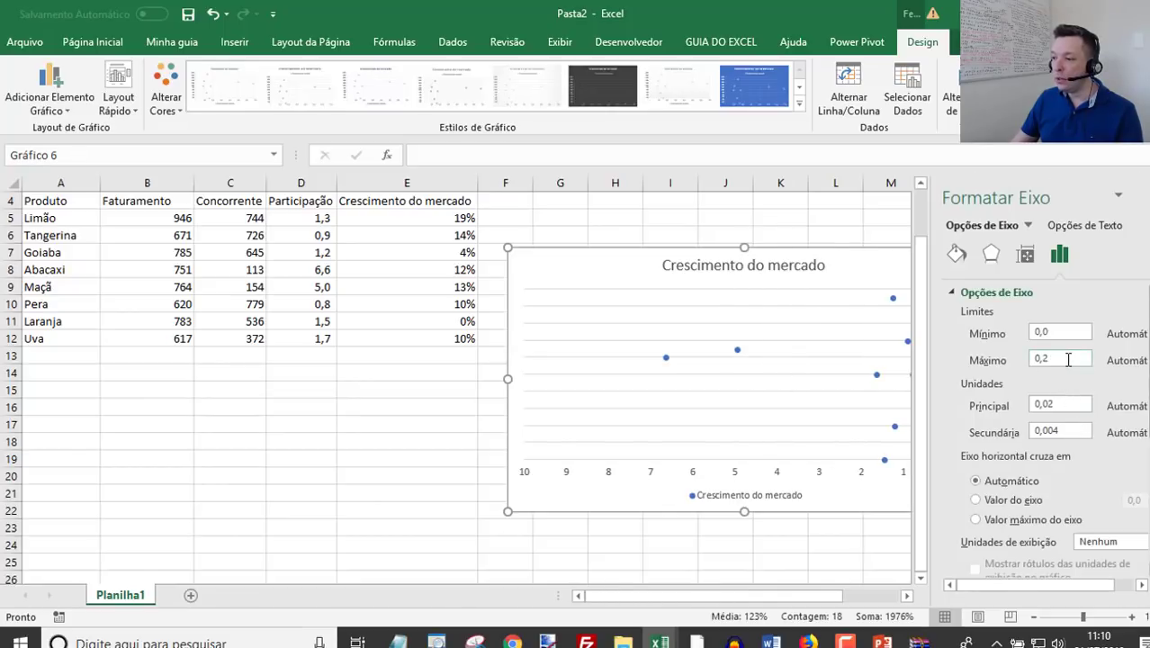
{"action": "left_click", "coordinate": [1075, 359]}
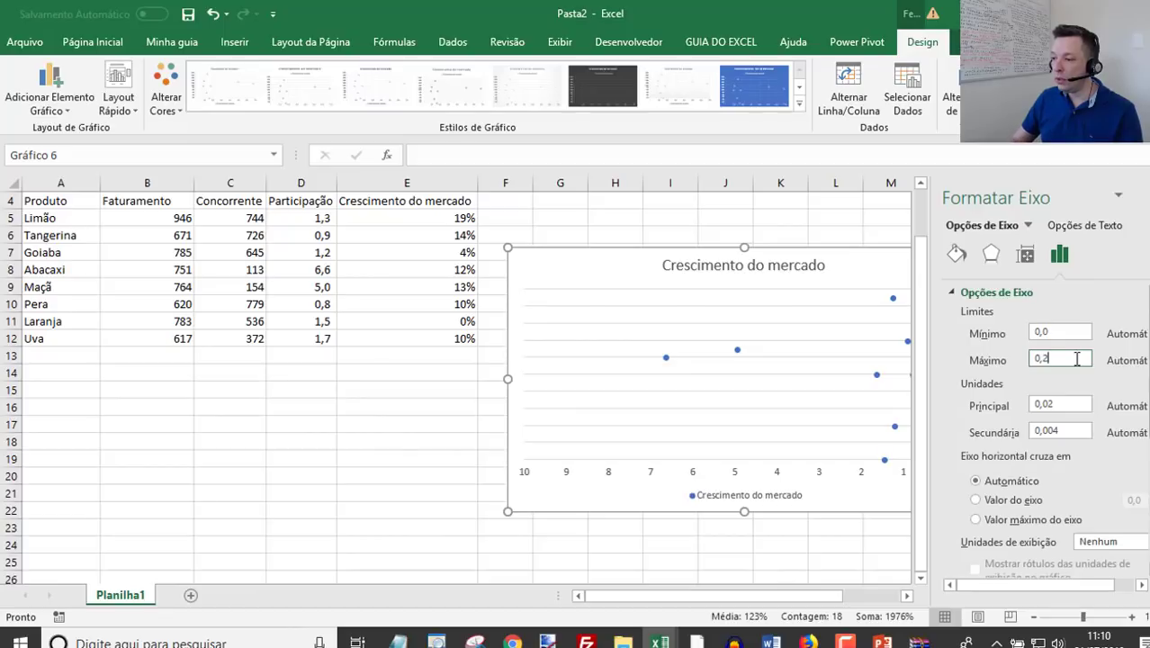
{"action": "key", "text": "BackSpace"}
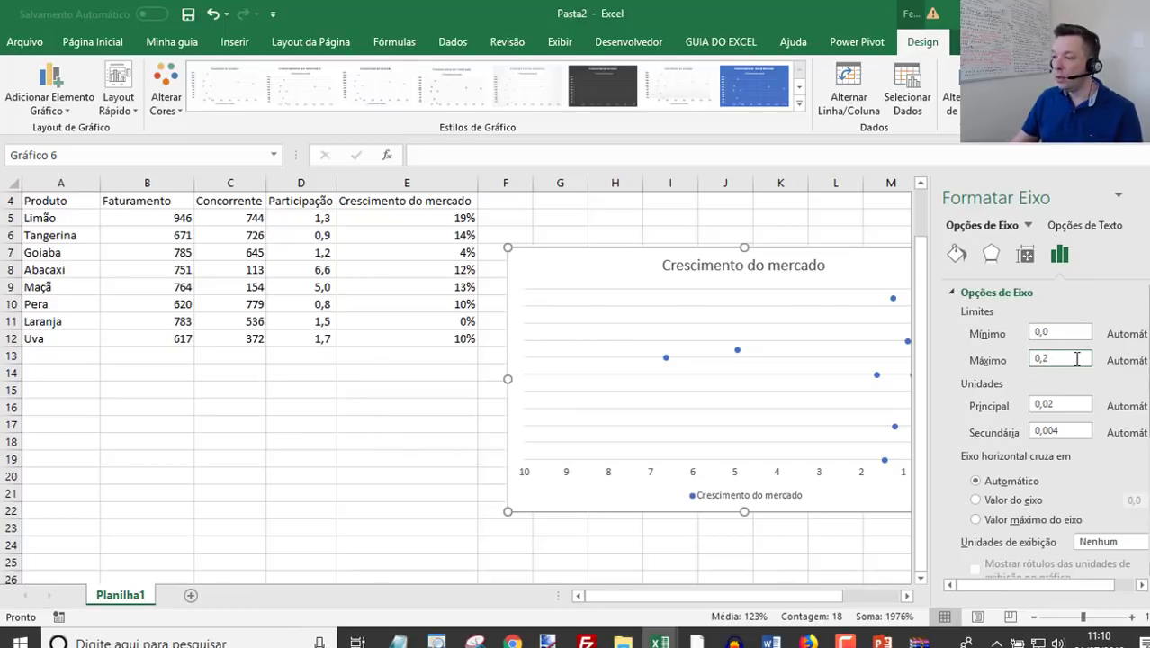
{"action": "type", "text": "1"}
{"action": "key", "text": "Return"}
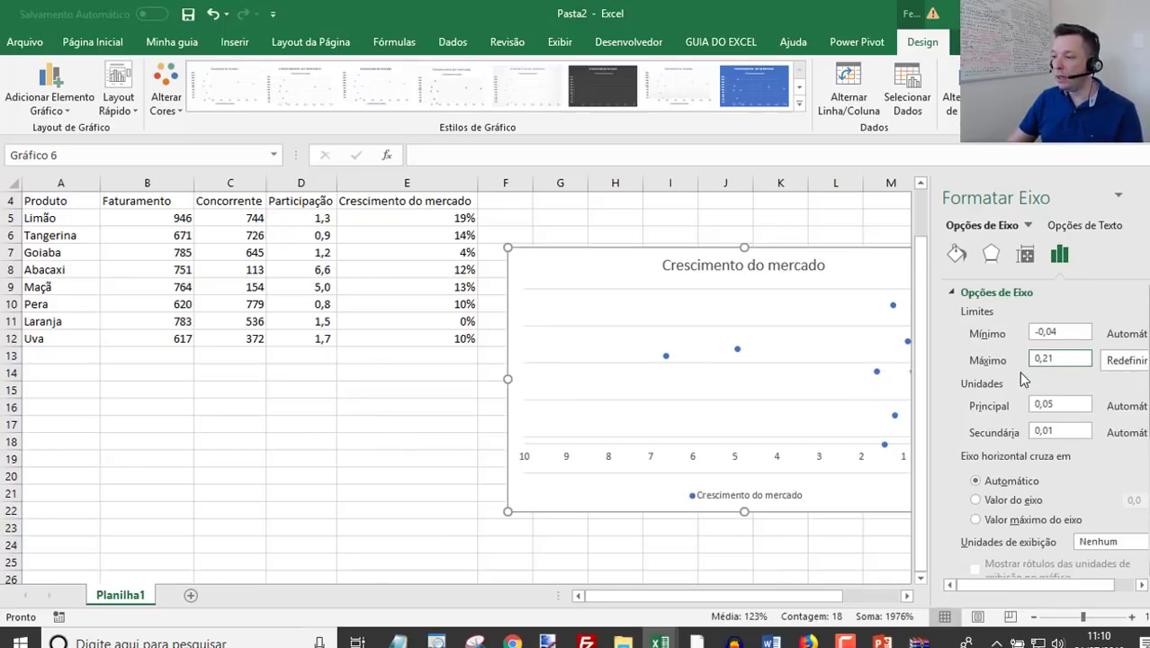
{"action": "key", "text": "BackSpace"}
{"action": "key", "text": "Return"}
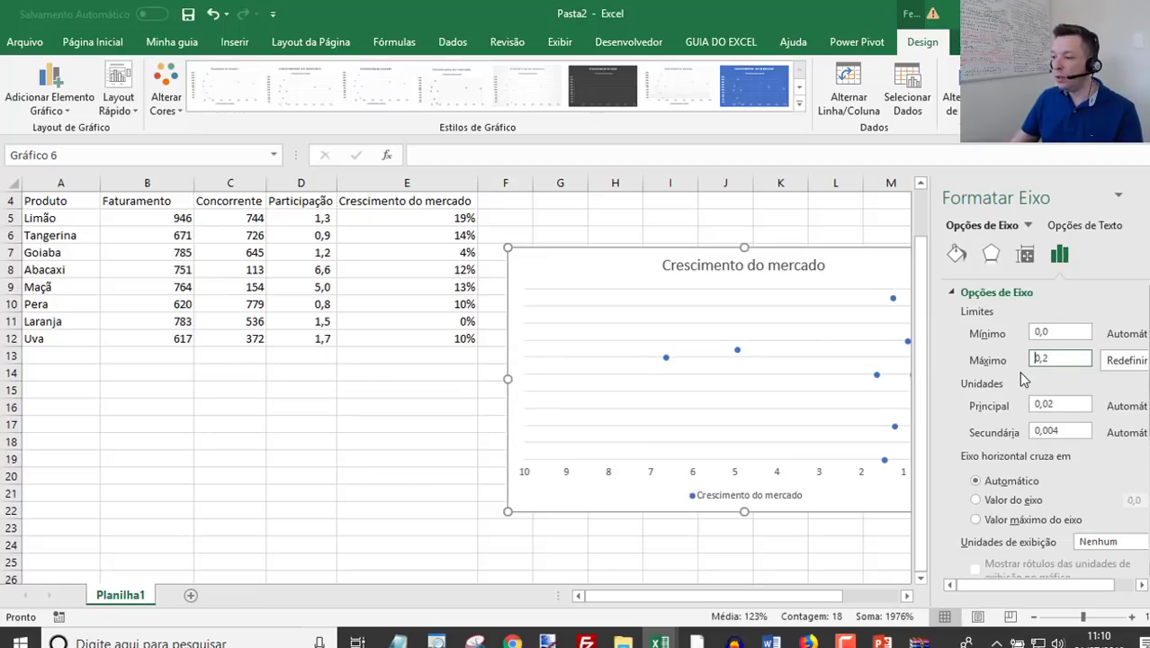
Step: Fix the growth axis minimum at 0,0 and close the axis settings pane
{"action": "double_click", "coordinate": [1054, 334]}
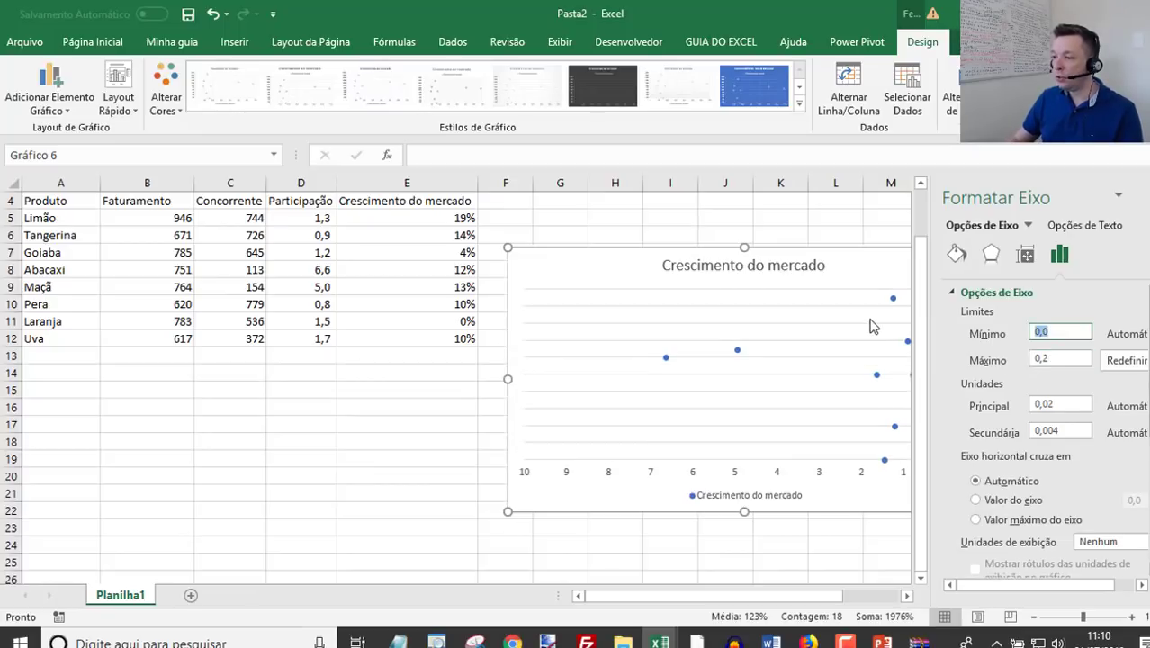
{"action": "type", "text": "0,1"}
{"action": "key", "text": "Return"}
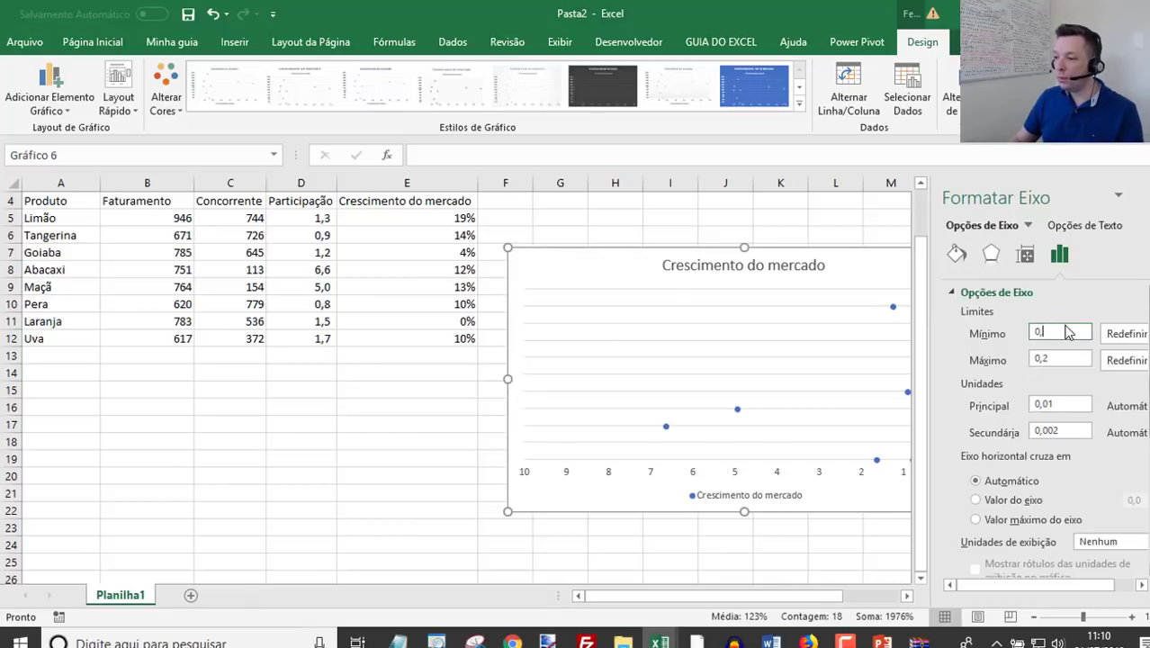
{"action": "type", "text": "0"}
{"action": "key", "text": "Return"}
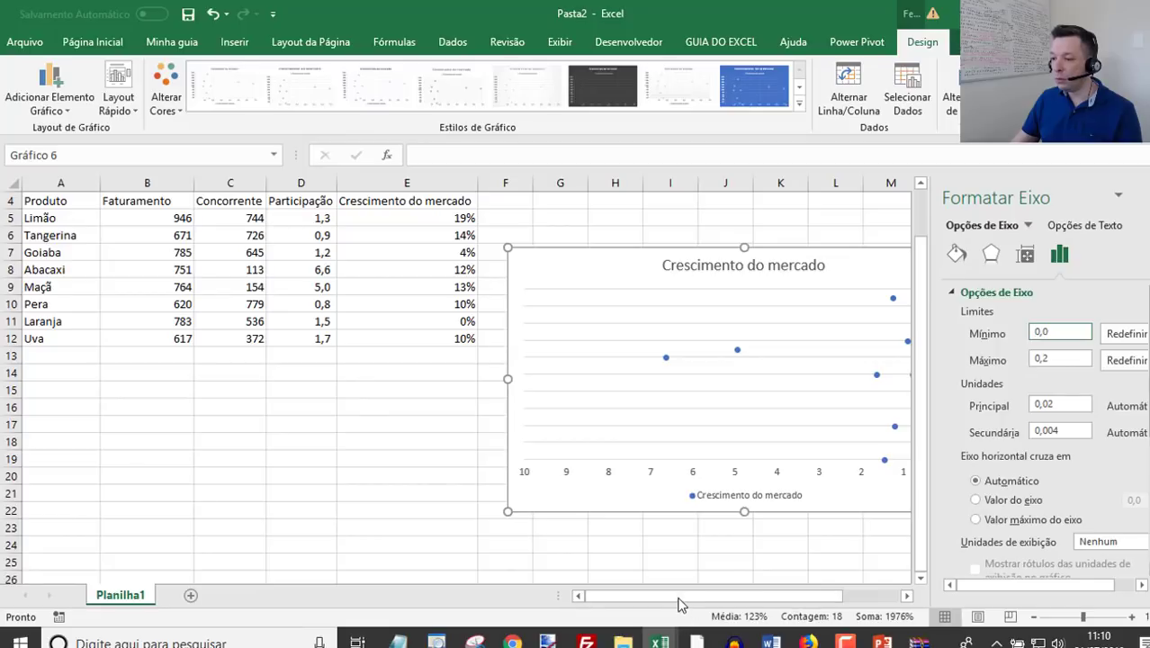
{"action": "left_click_drag", "start_coordinate": [684, 595], "coordinate": [741, 576]}
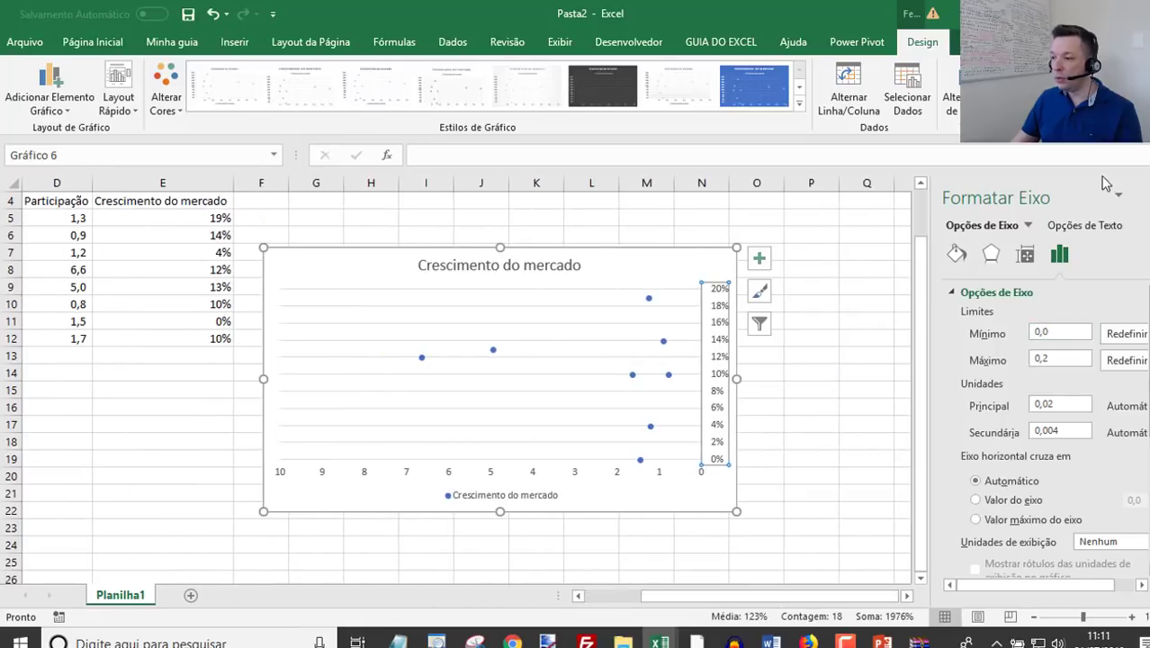
{"action": "left_click", "coordinate": [1141, 197]}
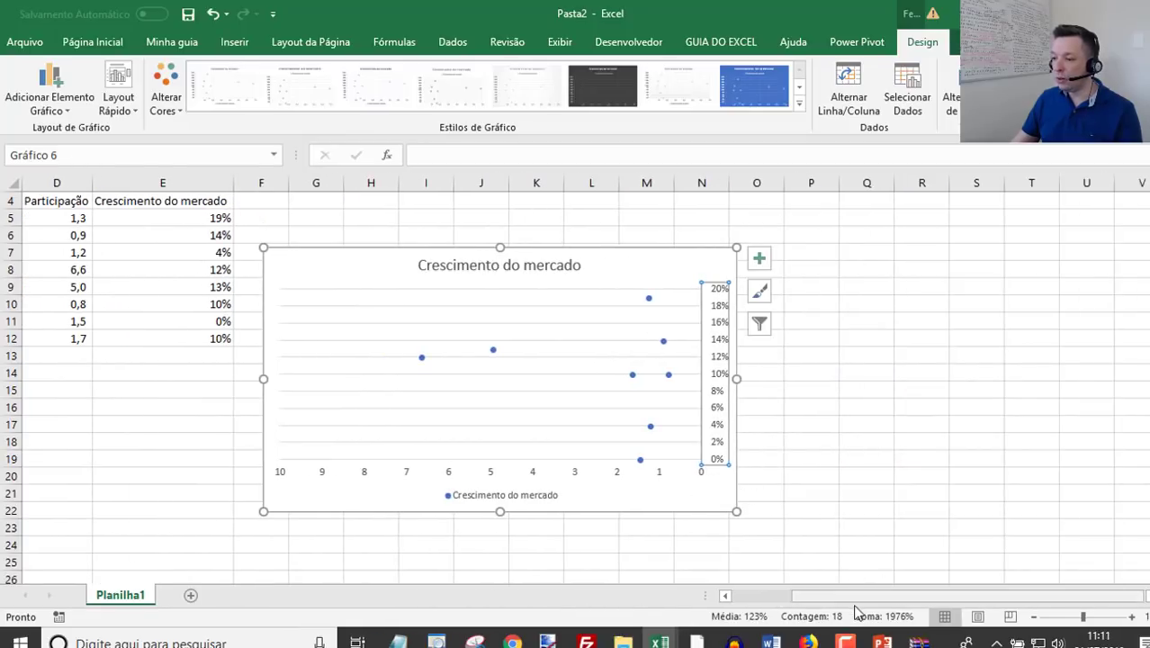
{"action": "left_click_drag", "start_coordinate": [822, 595], "coordinate": [750, 543]}
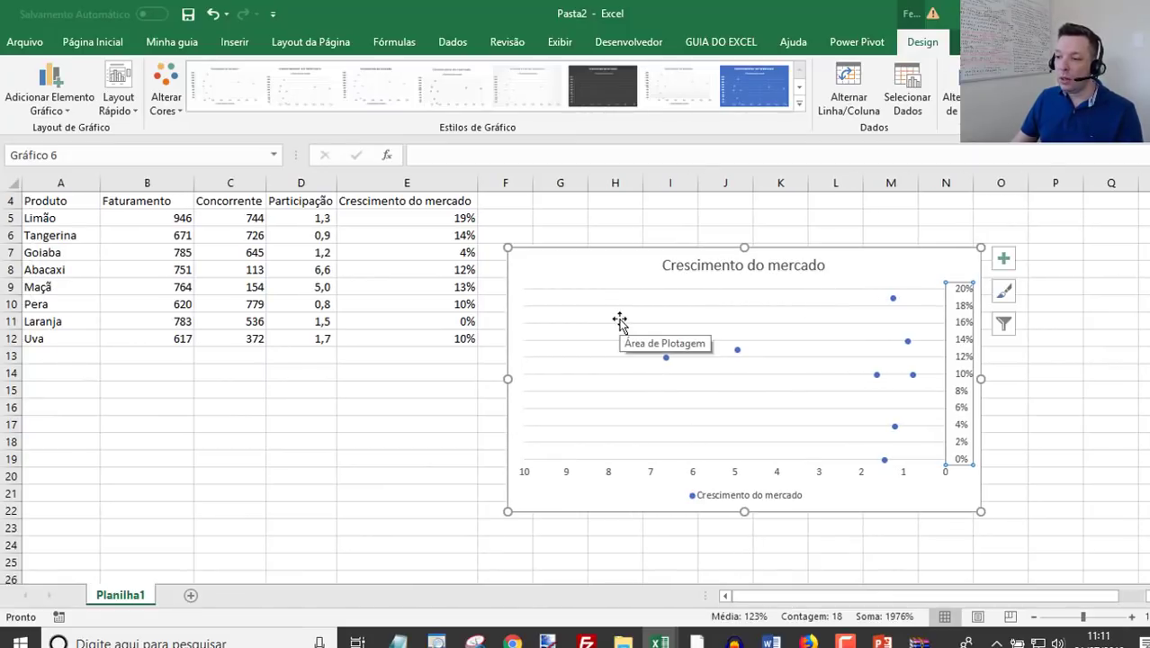
Step: Fill the chart area background with the 'Matriz ou gráfico BCG' picture file
{"action": "right_click", "coordinate": [575, 252]}
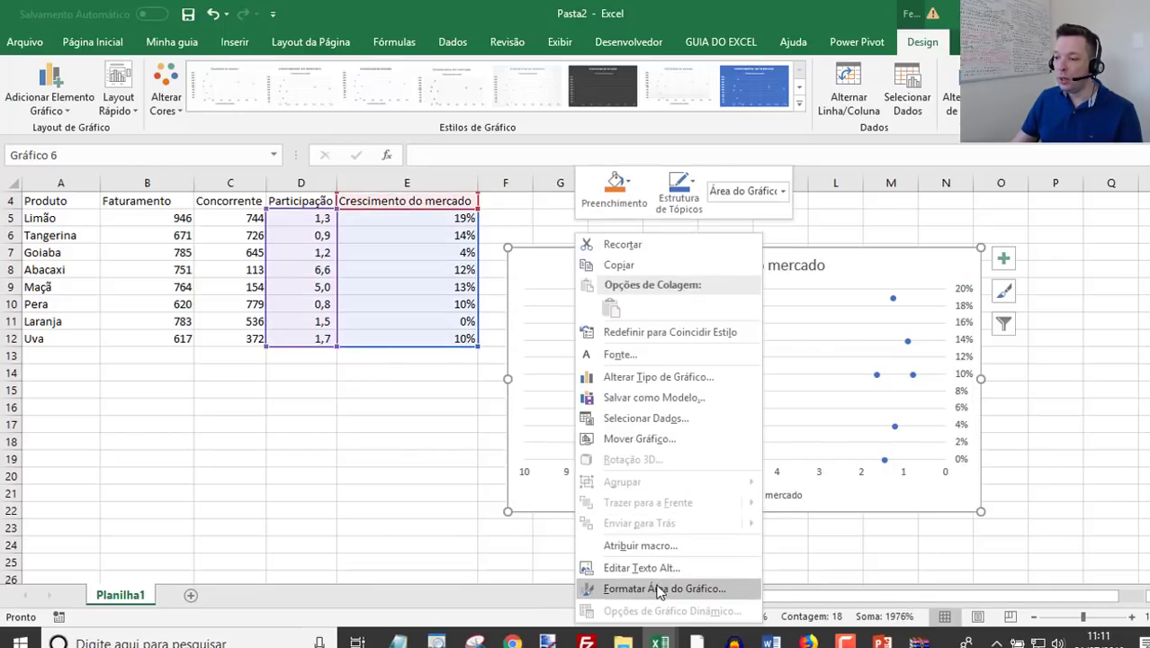
{"action": "left_click", "coordinate": [659, 590]}
{"action": "left_click", "coordinate": [1027, 256]}
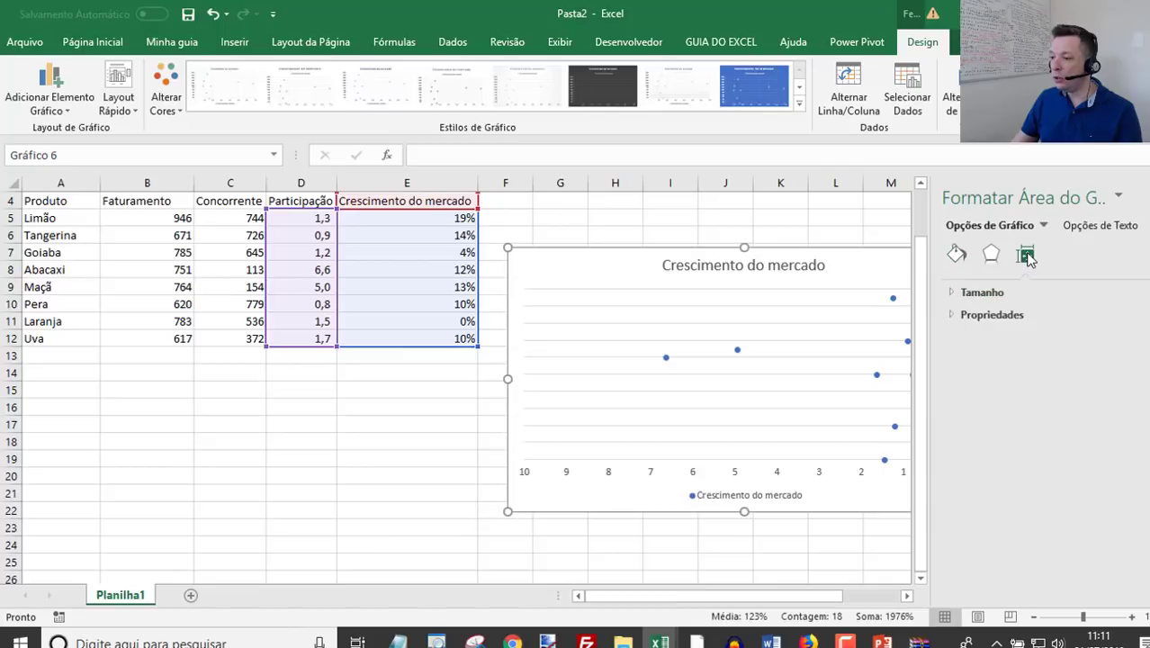
{"action": "left_click", "coordinate": [954, 293]}
{"action": "left_click", "coordinate": [957, 255]}
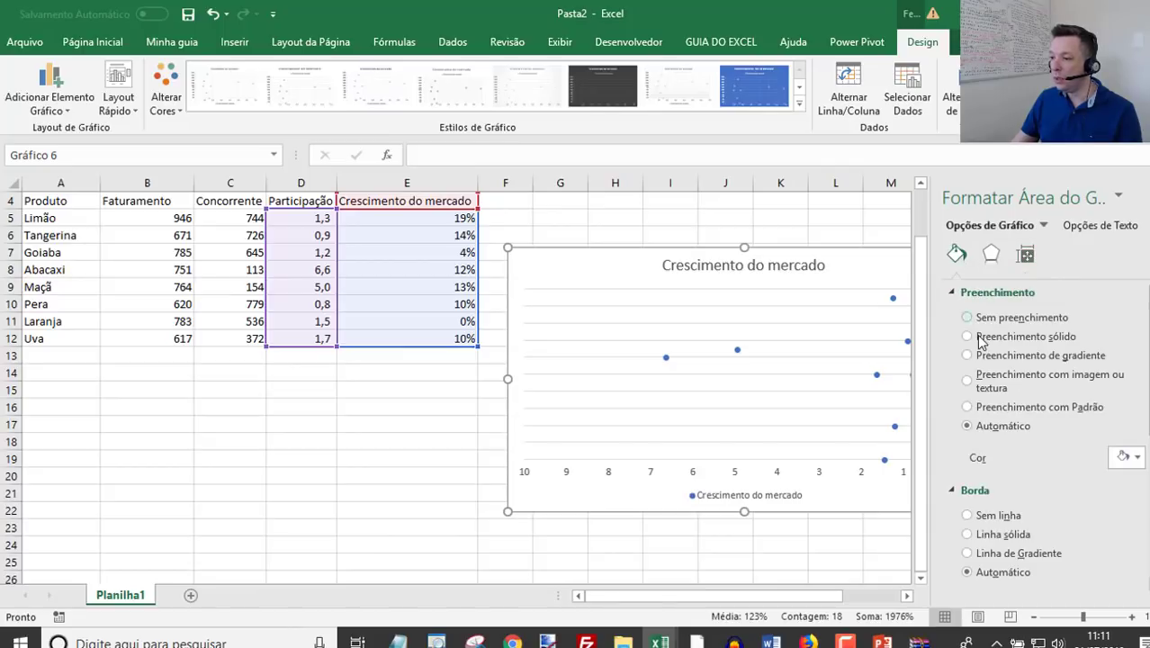
{"action": "left_click", "coordinate": [1008, 385]}
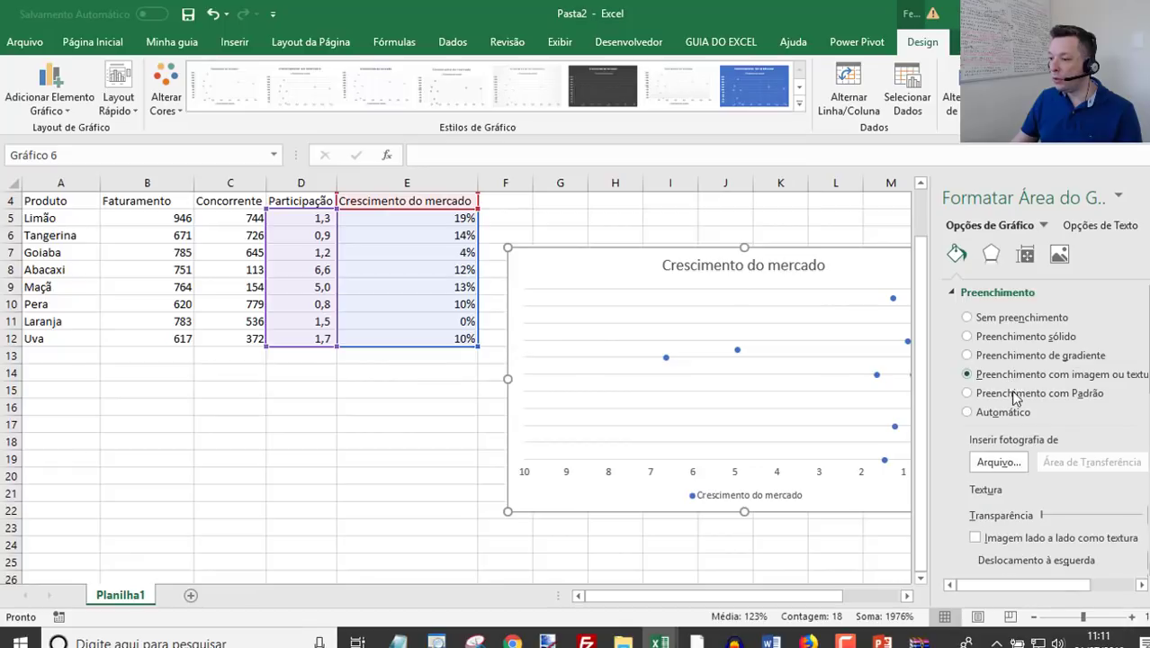
{"action": "left_click", "coordinate": [997, 461]}
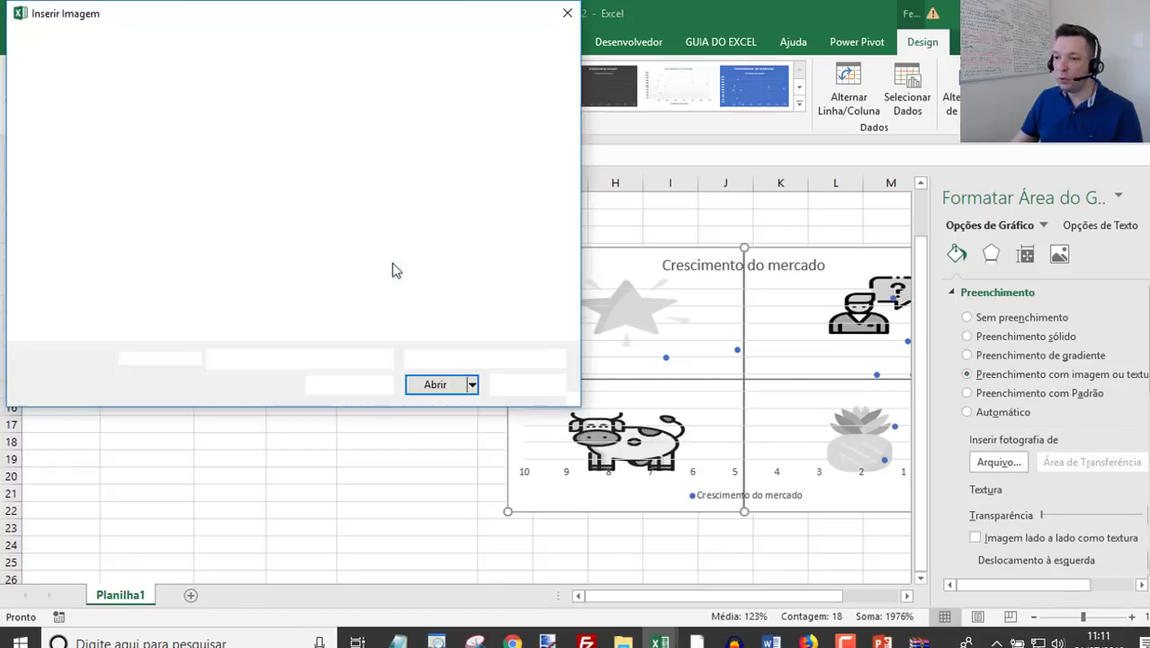
{"action": "left_click", "coordinate": [306, 149]}
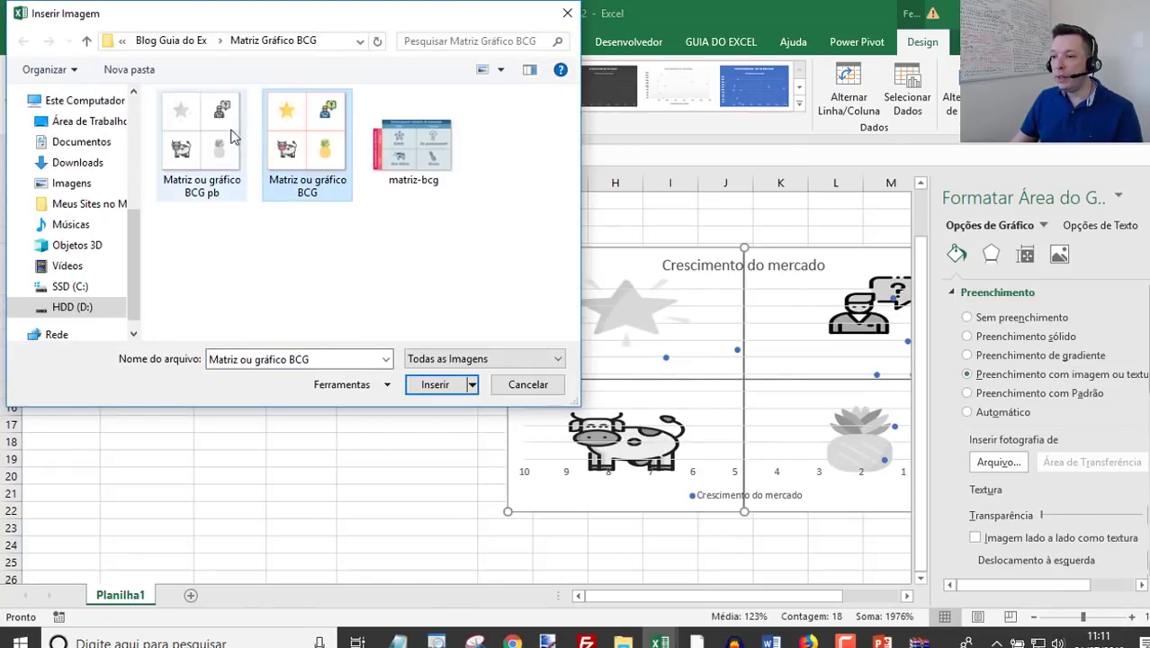
{"action": "left_click", "coordinate": [202, 144]}
{"action": "left_click", "coordinate": [307, 149]}
{"action": "left_click", "coordinate": [448, 386]}
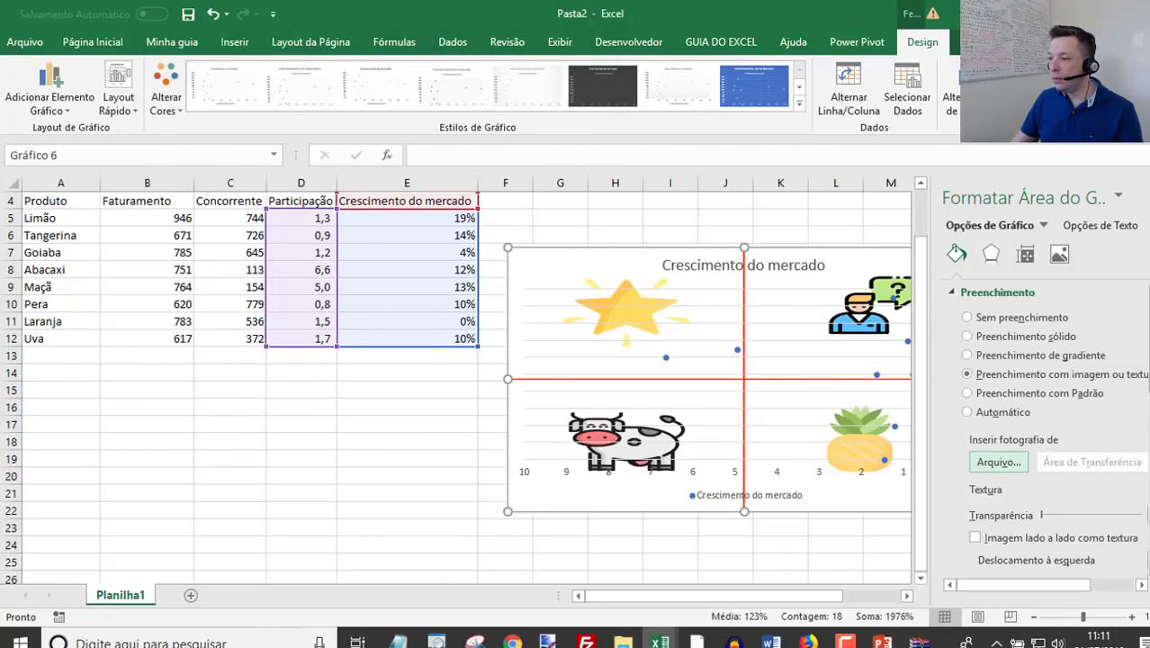
{"action": "left_click", "coordinate": [1143, 196]}
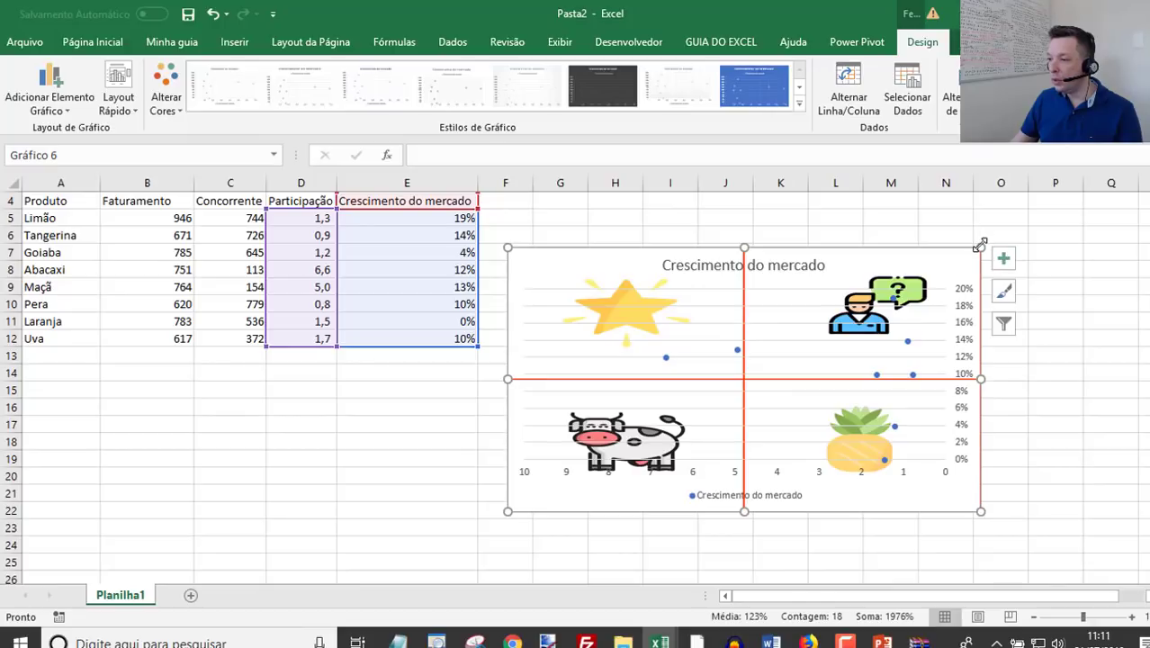
Step: Stretch the chart up, right and down to span roughly columns F–P, rows 11–24
{"action": "left_click_drag", "start_coordinate": [979, 245], "coordinate": [1032, 205]}
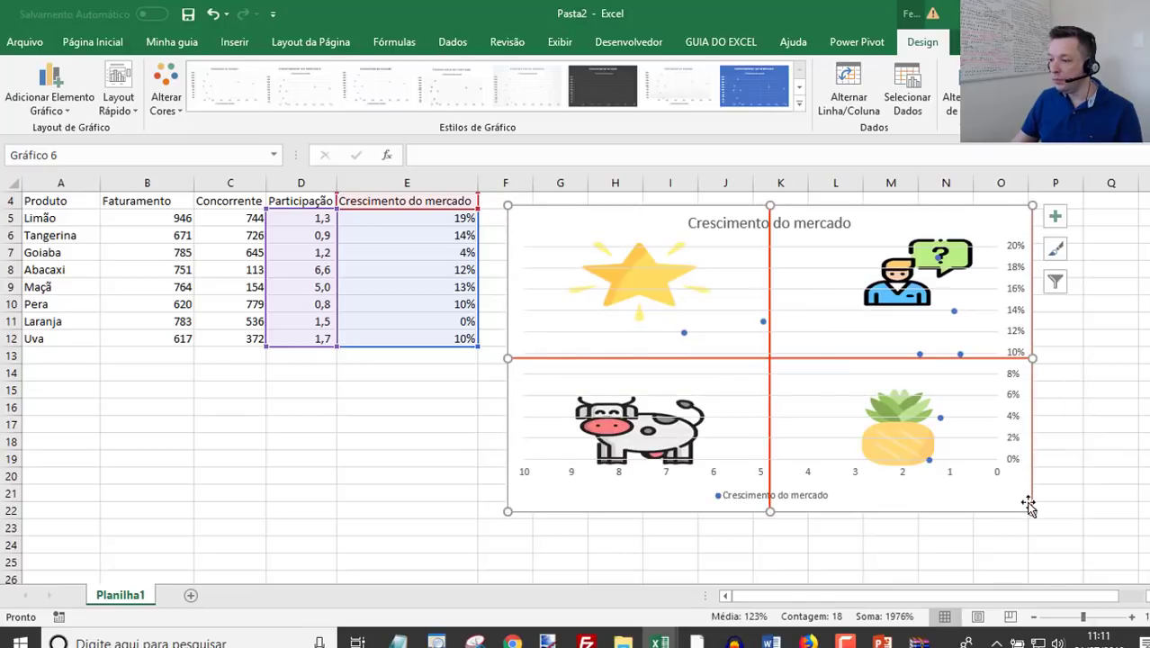
{"action": "left_click_drag", "start_coordinate": [1030, 509], "coordinate": [1028, 551]}
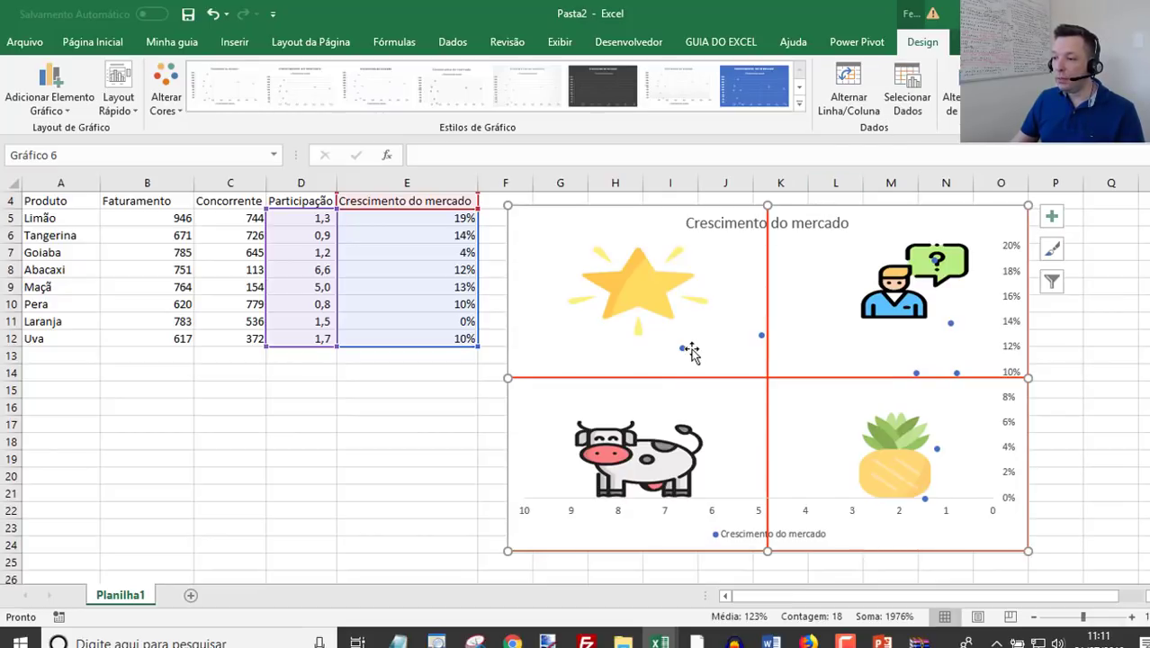
{"action": "left_click", "coordinate": [683, 350]}
{"action": "left_click", "coordinate": [907, 90]}
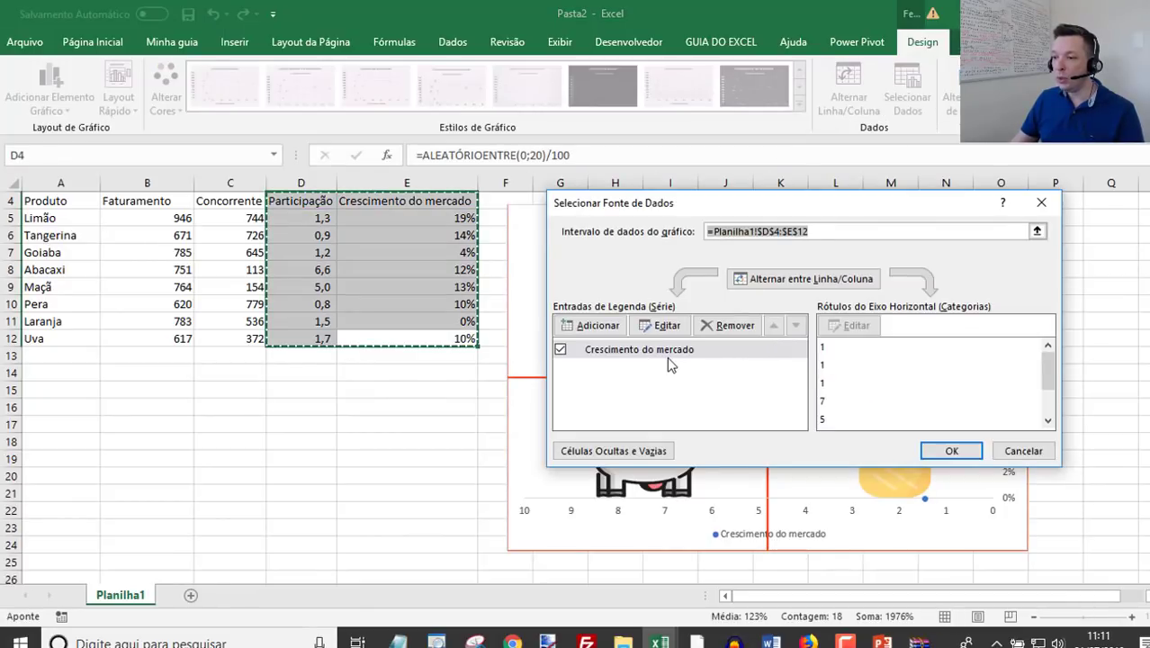
{"action": "left_click", "coordinate": [660, 352]}
{"action": "left_click", "coordinate": [662, 325]}
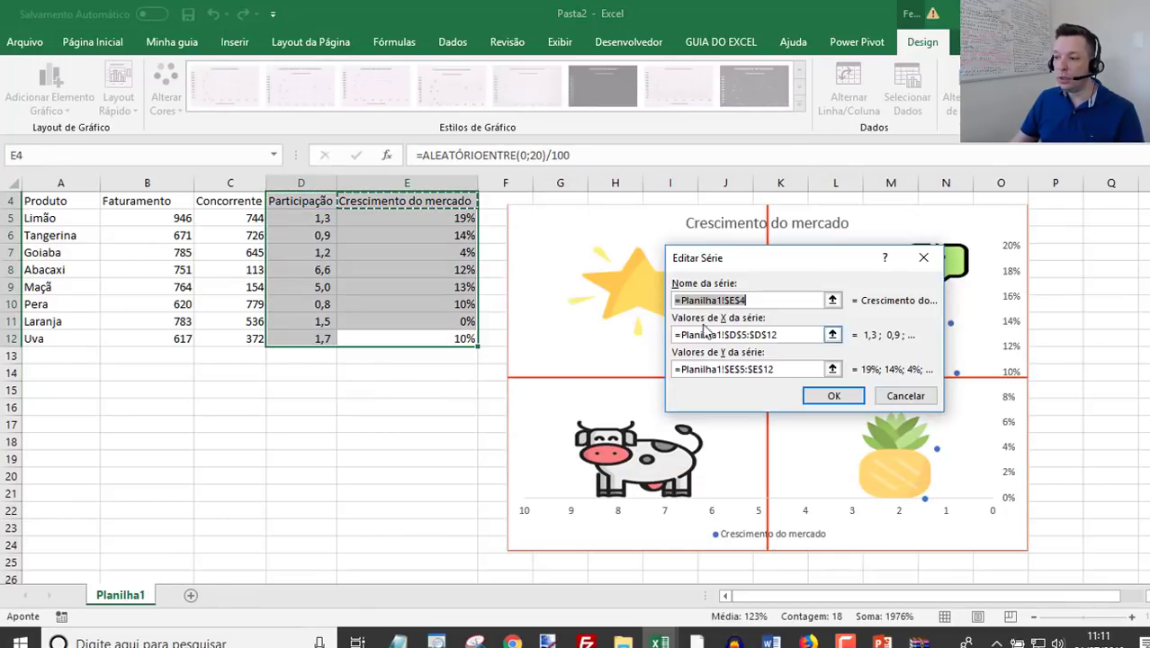
{"action": "left_click", "coordinate": [766, 294]}
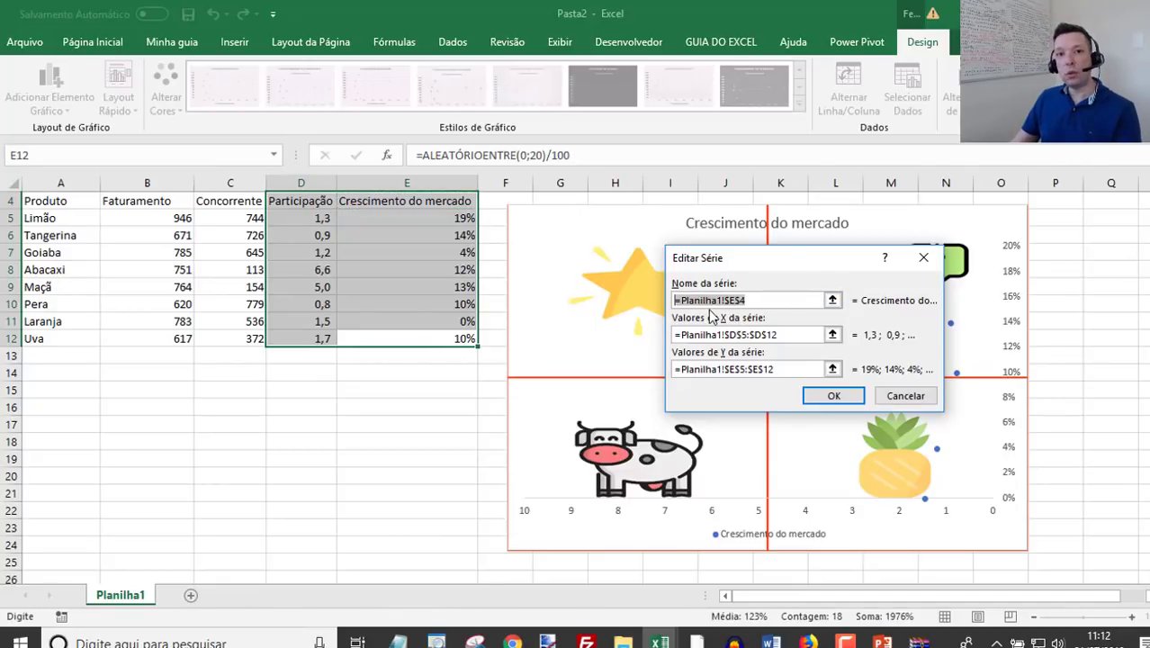
{"action": "key", "text": "Return"}
{"action": "key", "text": "Return"}
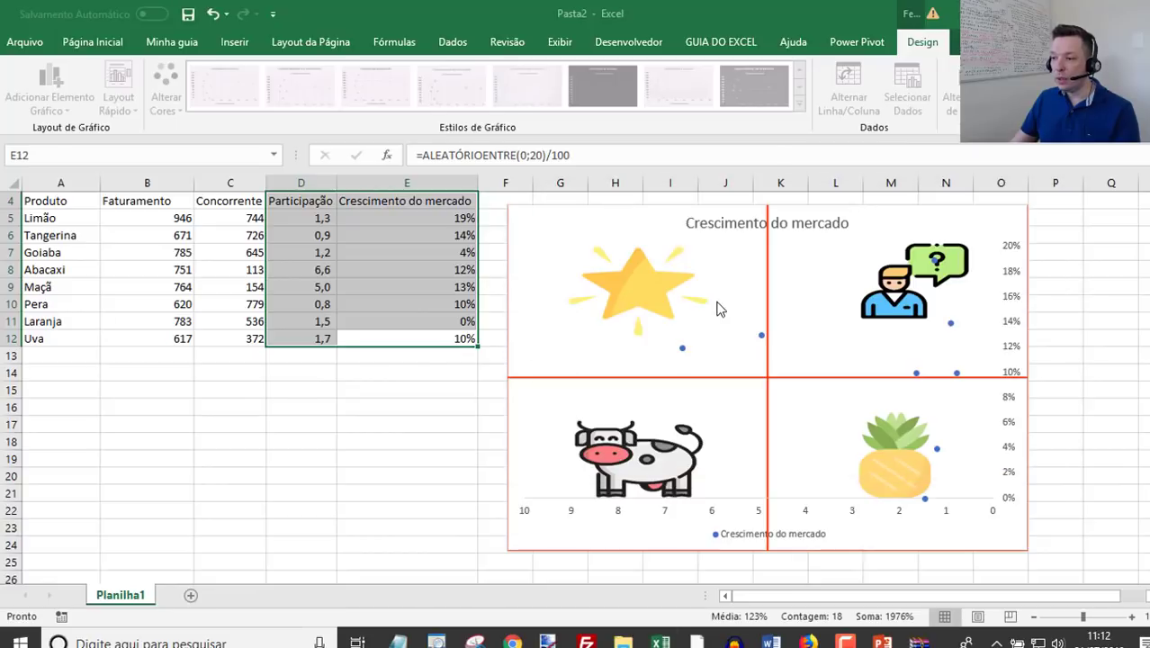
Step: Add data labels to every point of the scatter series
{"action": "right_click", "coordinate": [682, 347]}
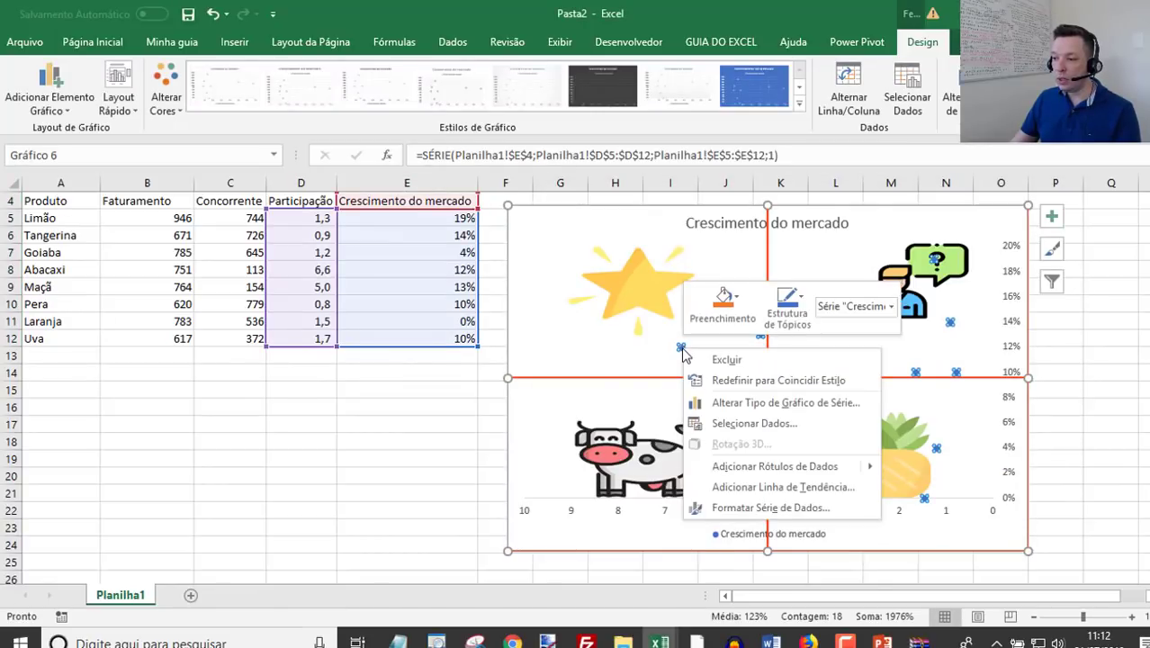
{"action": "key", "text": "Escape"}
{"action": "right_click", "coordinate": [682, 345]}
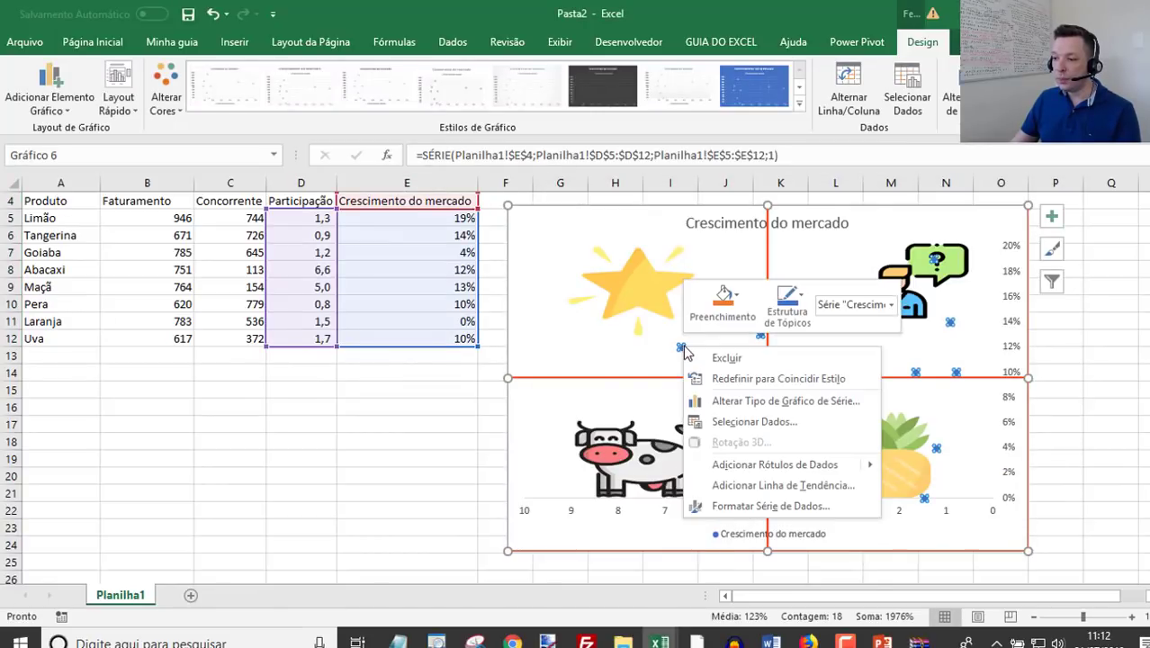
{"action": "left_click", "coordinate": [764, 465]}
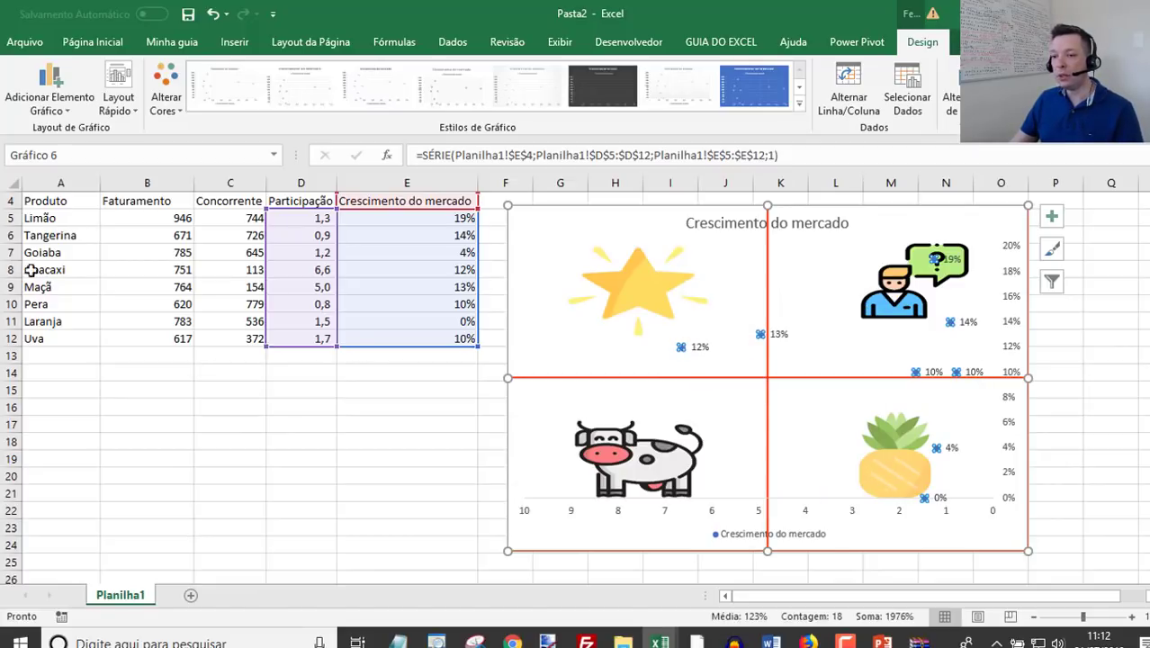
Step: Open Formatar Rótulos de Dados for the new point labels
{"action": "left_click", "coordinate": [700, 349]}
{"action": "right_click", "coordinate": [699, 349]}
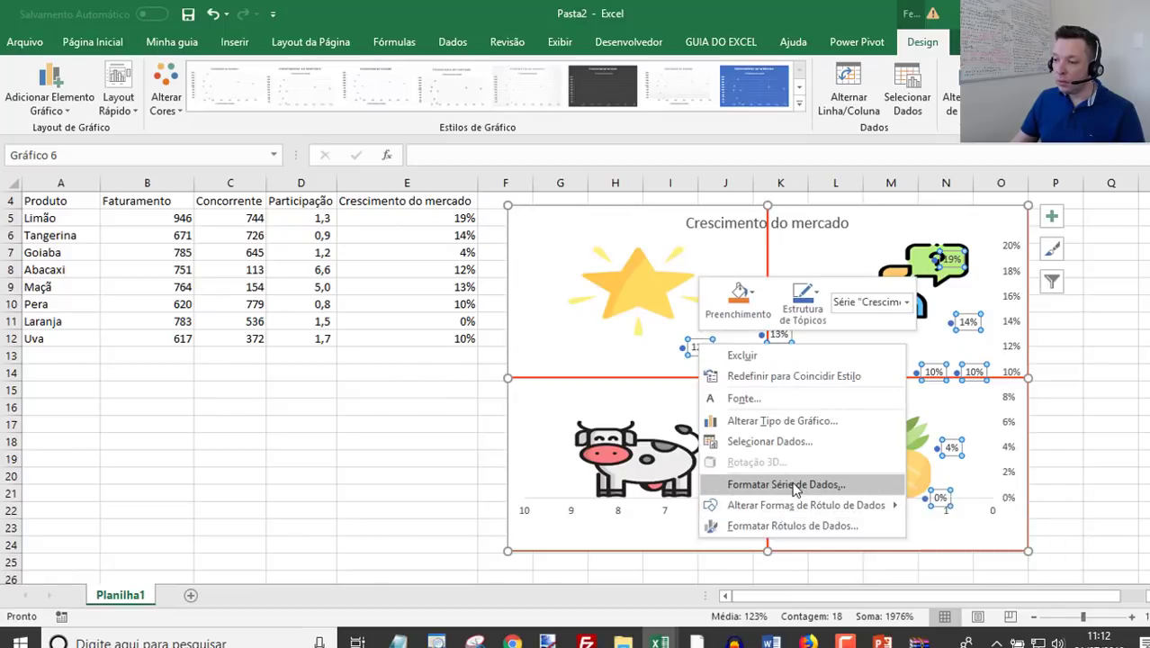
{"action": "left_click", "coordinate": [795, 525]}
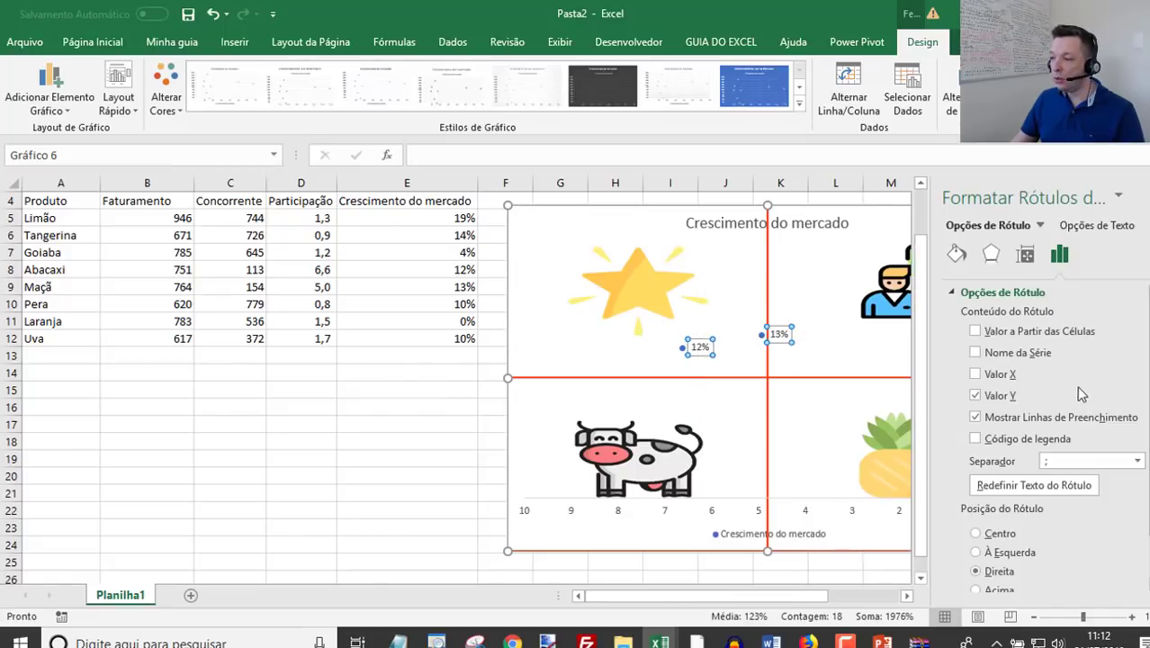
Step: Make the point labels take values from cells A5:A12, showing names like Abacaxi and Maçã
{"action": "left_click", "coordinate": [1004, 335]}
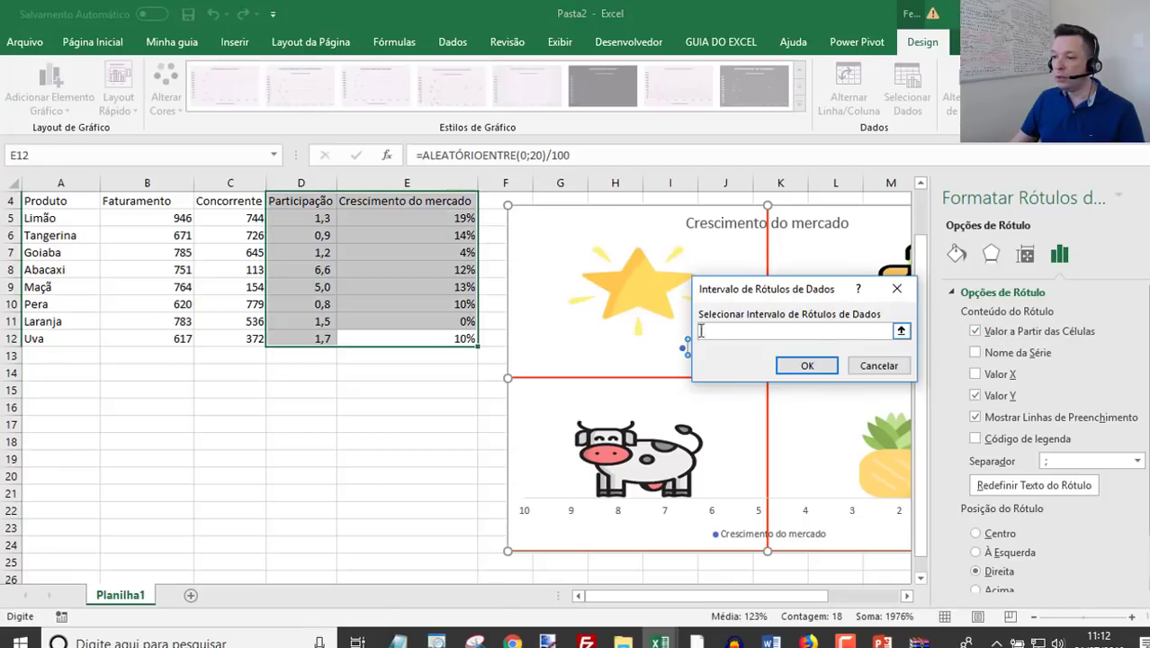
{"action": "left_click_drag", "start_coordinate": [53, 218], "coordinate": [39, 338]}
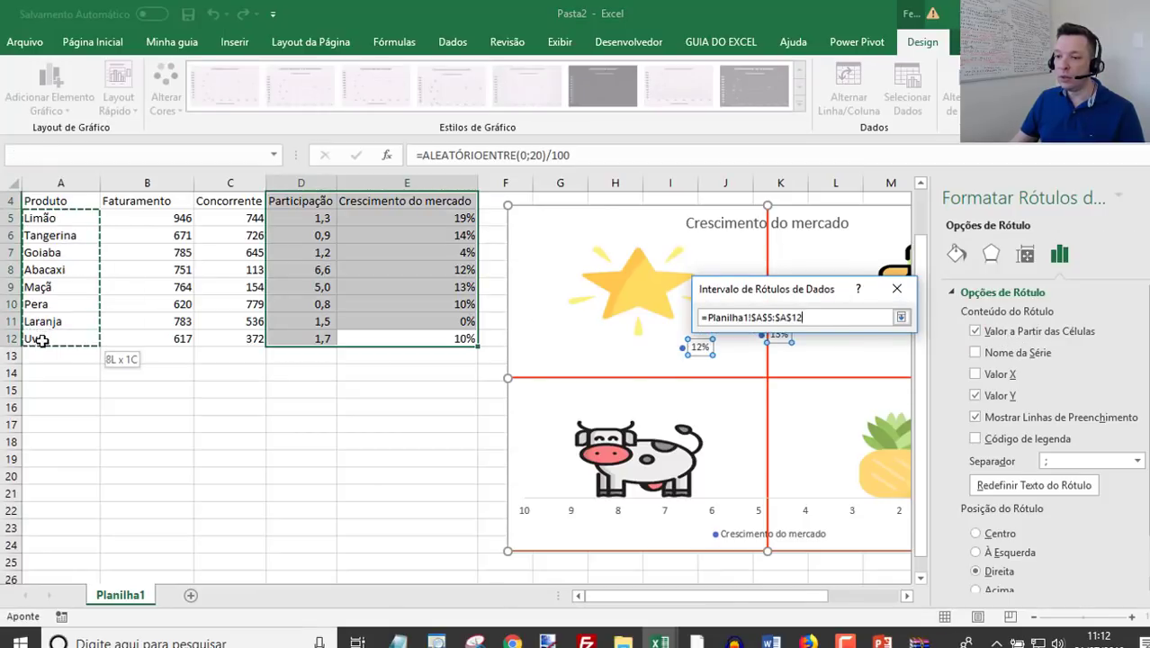
{"action": "left_click", "coordinate": [826, 369]}
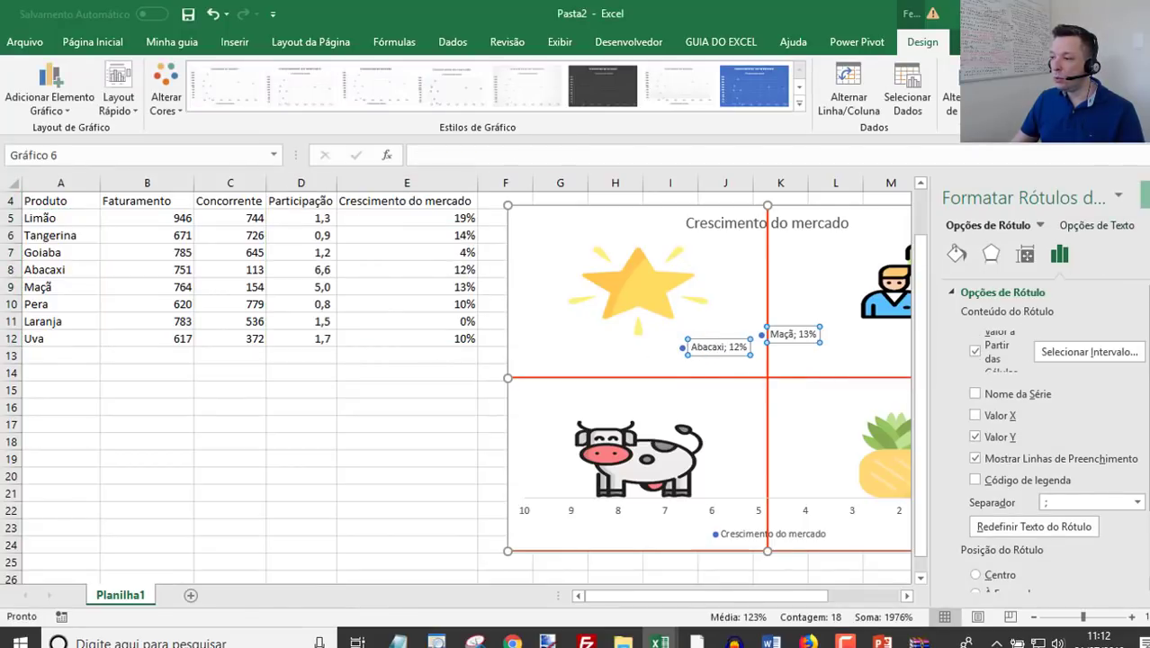
{"action": "left_click", "coordinate": [1144, 196]}
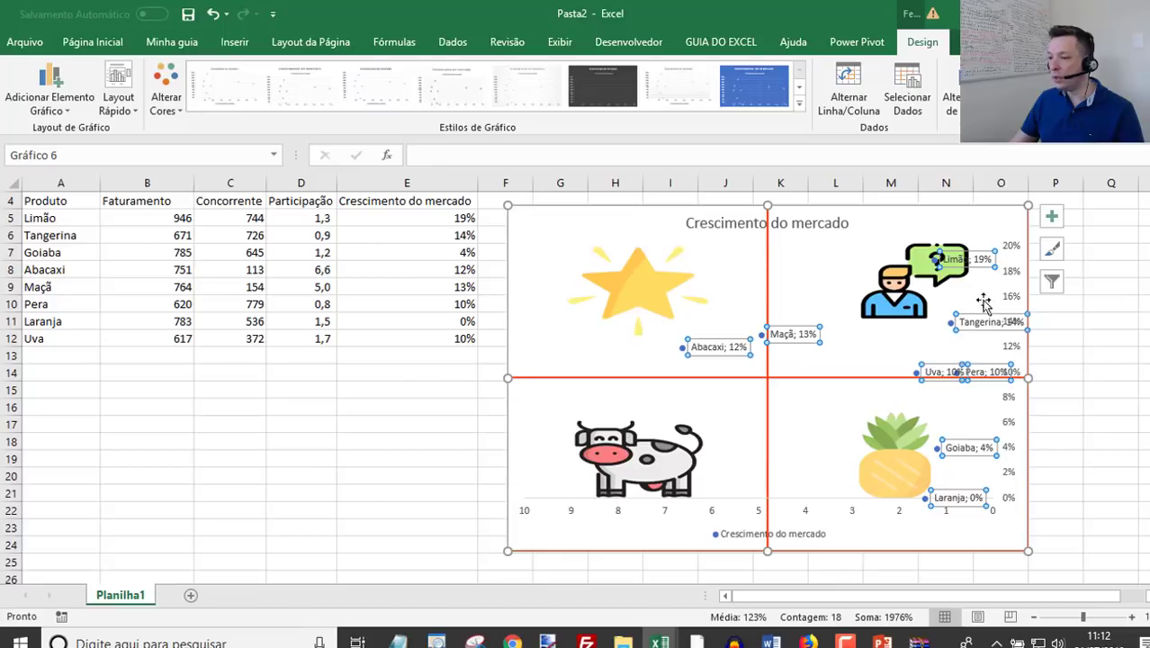
{"action": "right_click", "coordinate": [718, 354]}
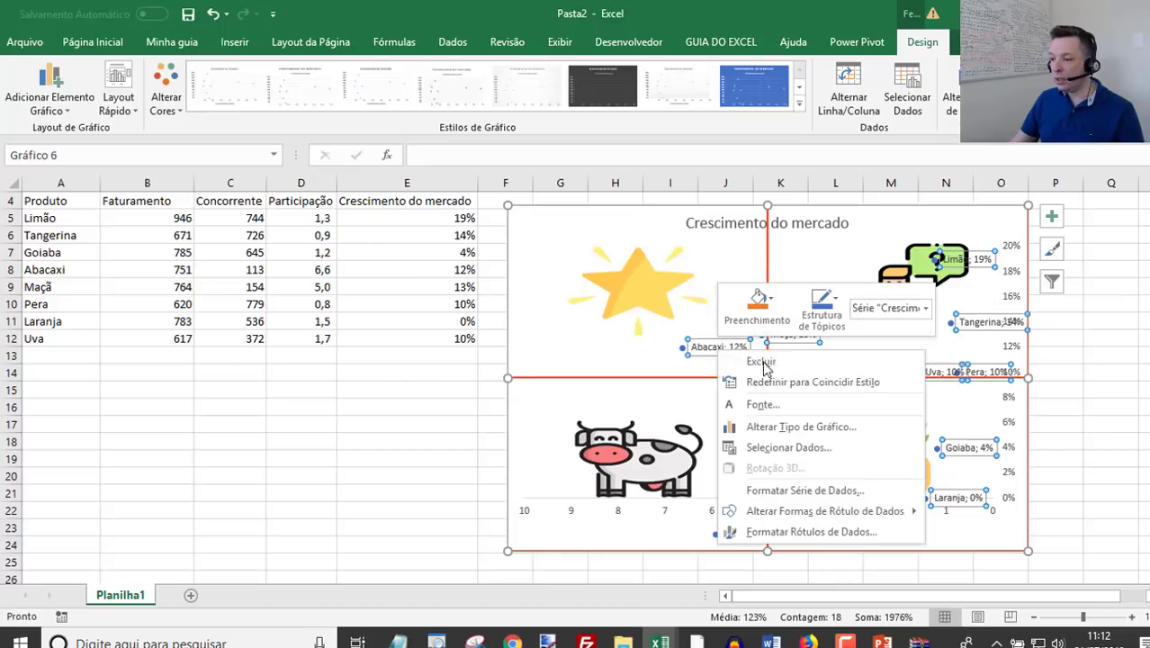
{"action": "left_click", "coordinate": [800, 533]}
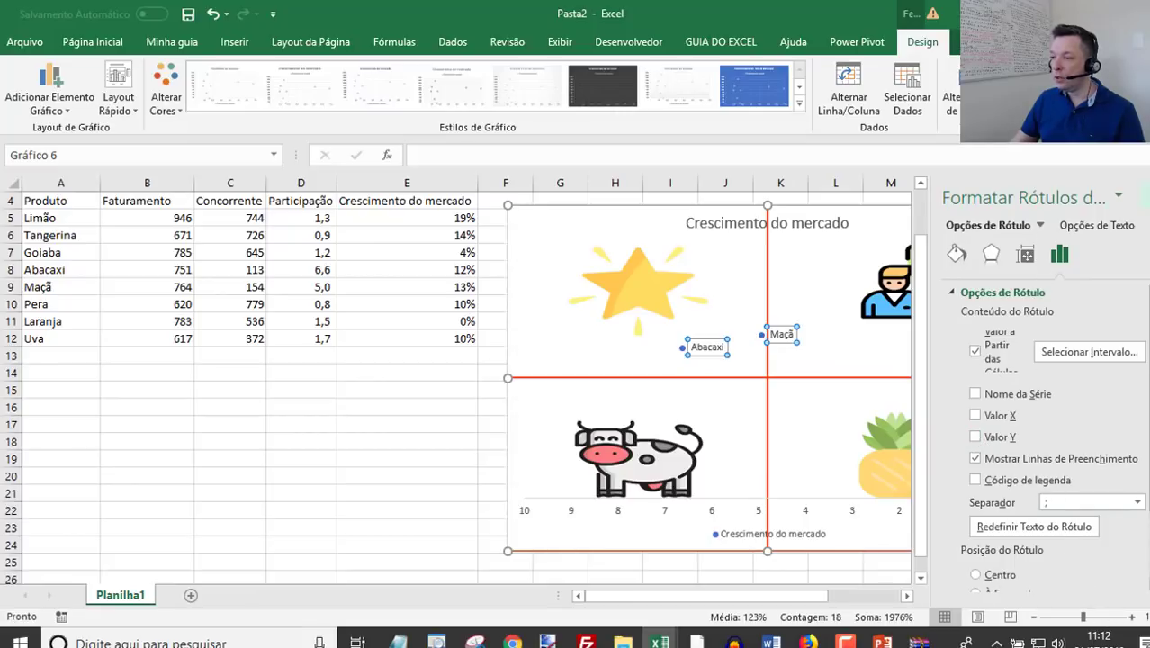
{"action": "left_click", "coordinate": [1141, 196]}
{"action": "left_click", "coordinate": [410, 457]}
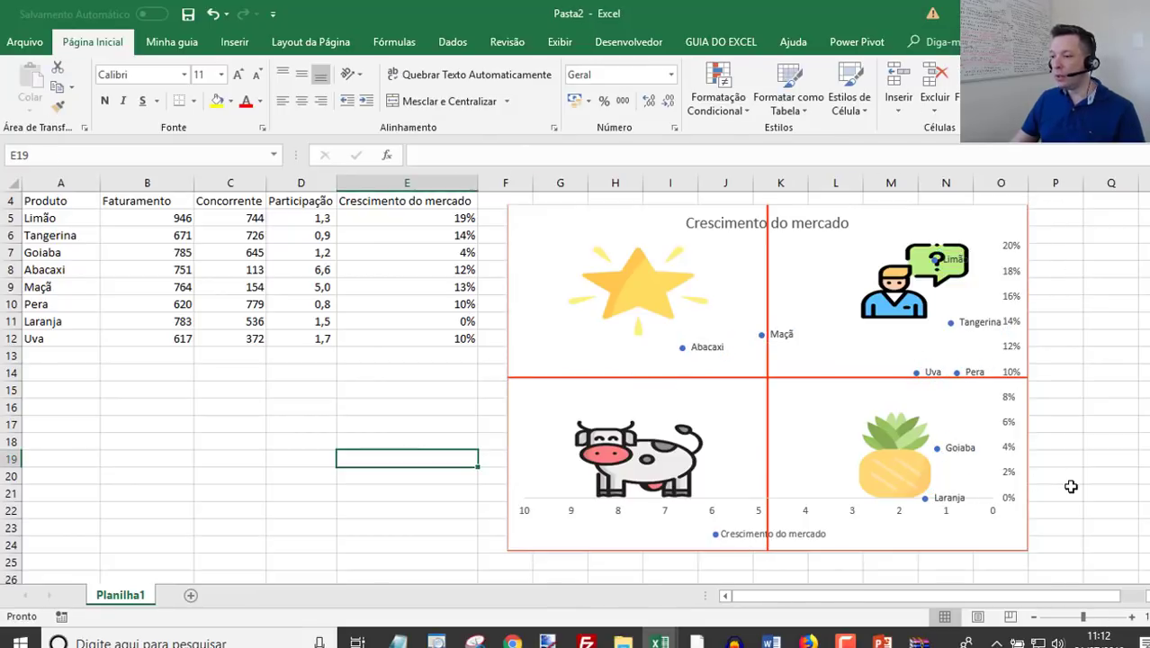
Step: Delete the chart's bottom Crescimento do mercado legend
{"action": "left_click", "coordinate": [823, 538]}
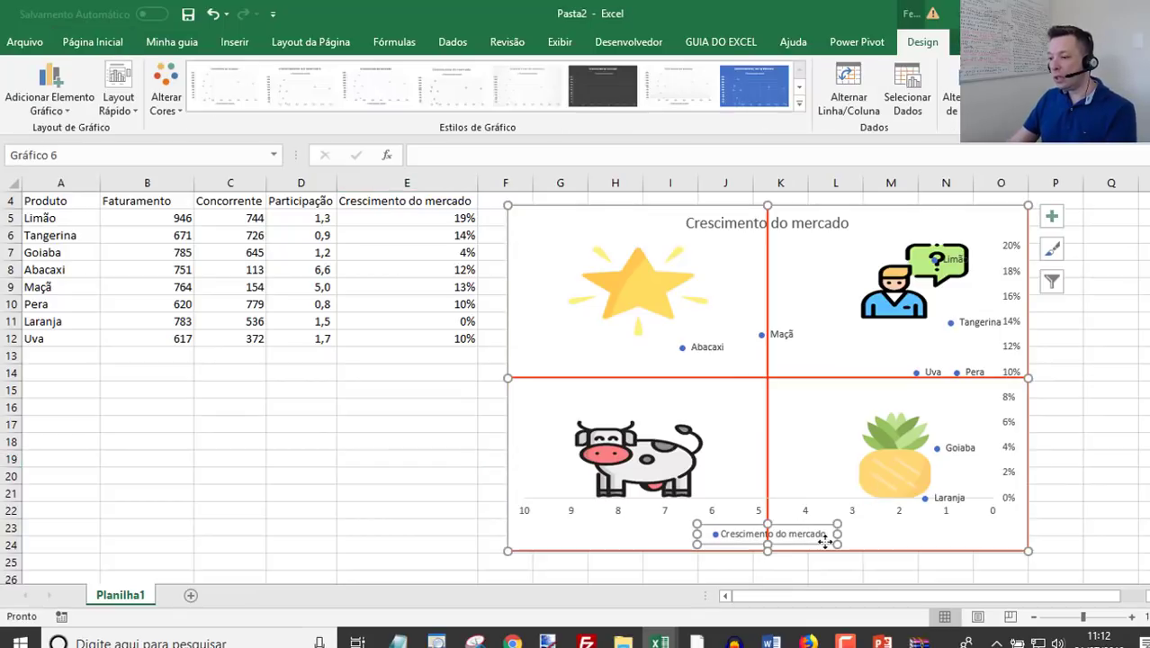
{"action": "key", "text": "Delete"}
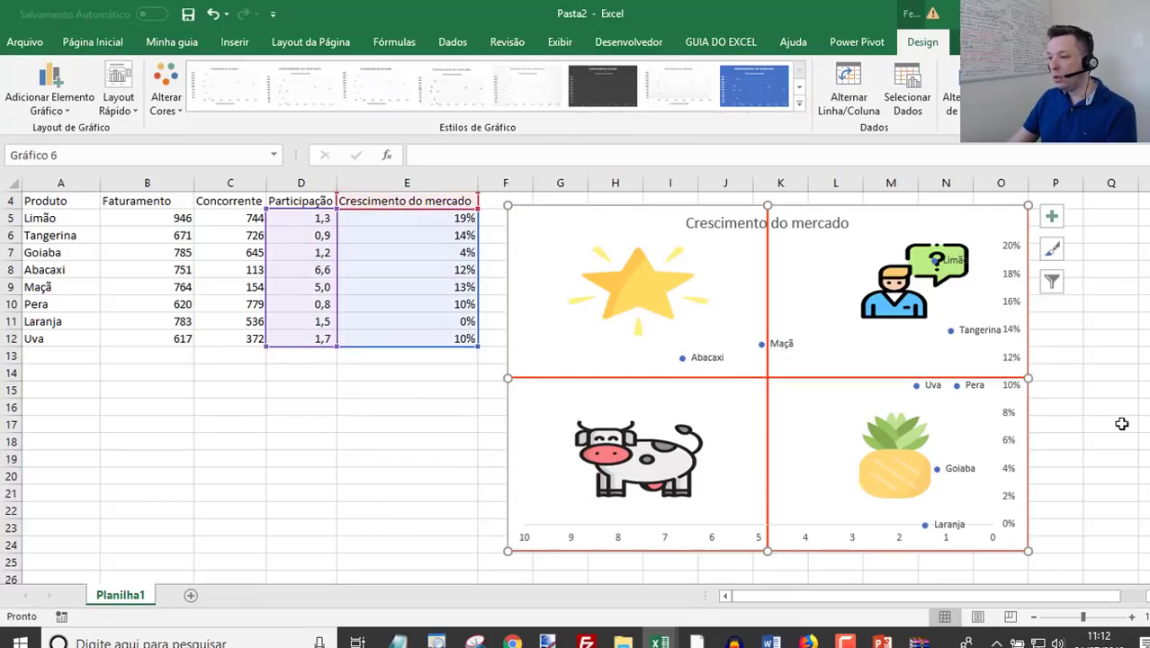